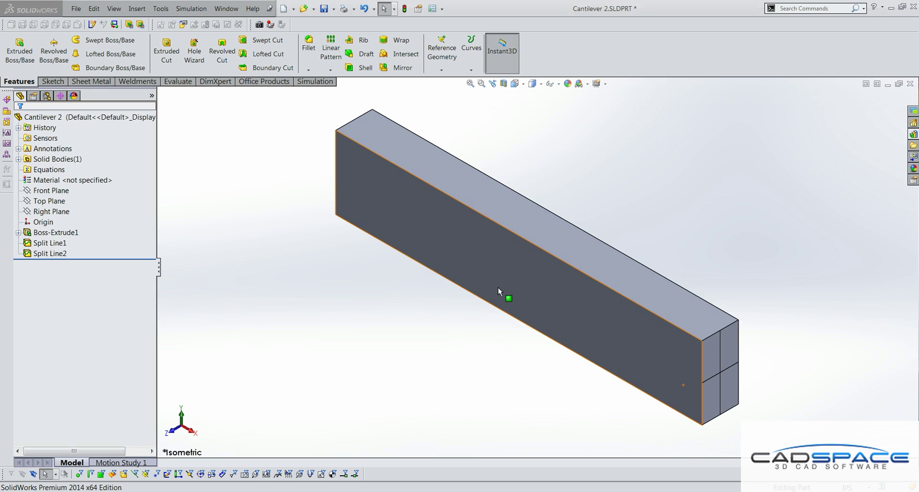
Open the Bending of a Solid Beam simulation verification problem in SolidWorks help.
click(257, 9)
mouse_move(316, 50)
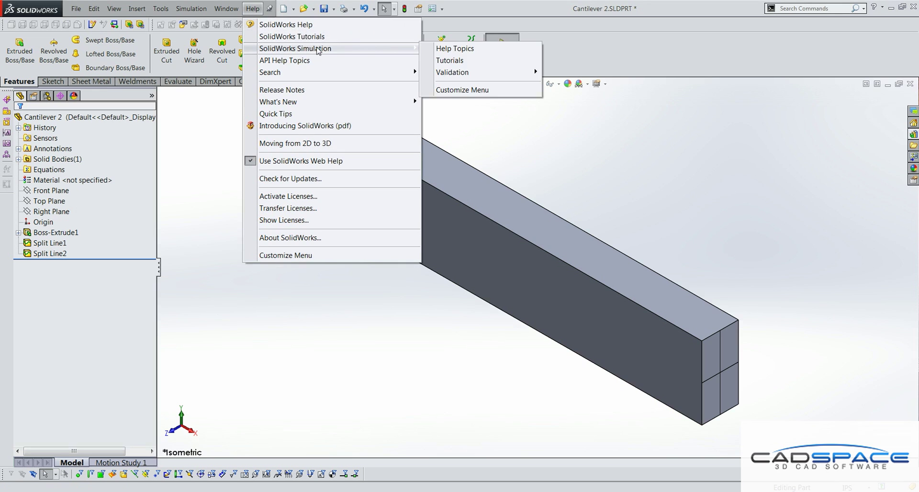
mouse_move(527, 72)
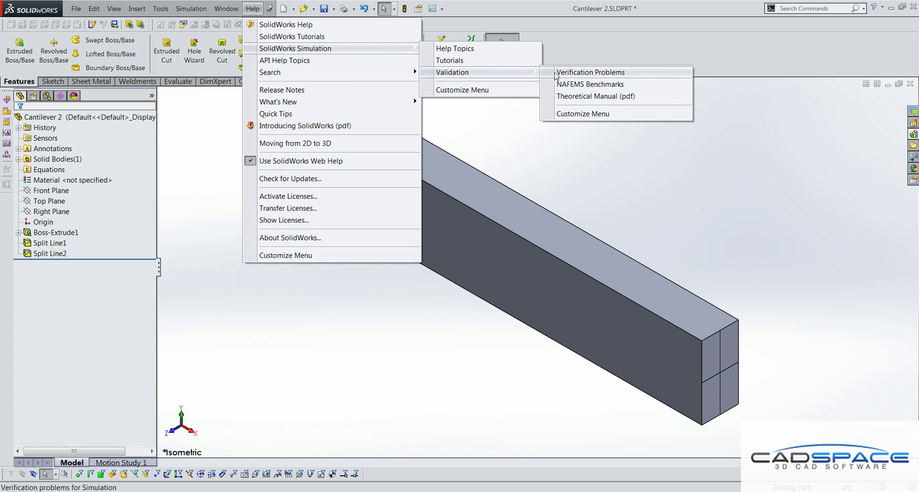
click(560, 73)
scroll(908, 344, down, 5)
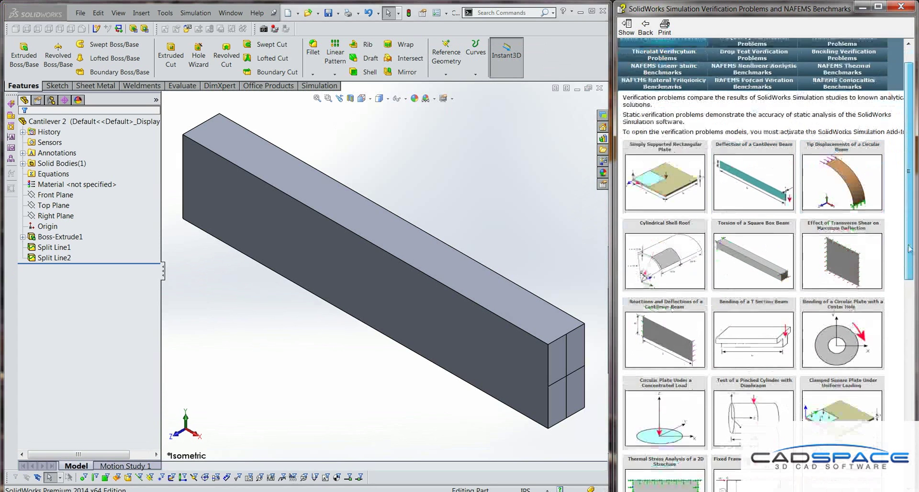
scroll(908, 343, down, 3)
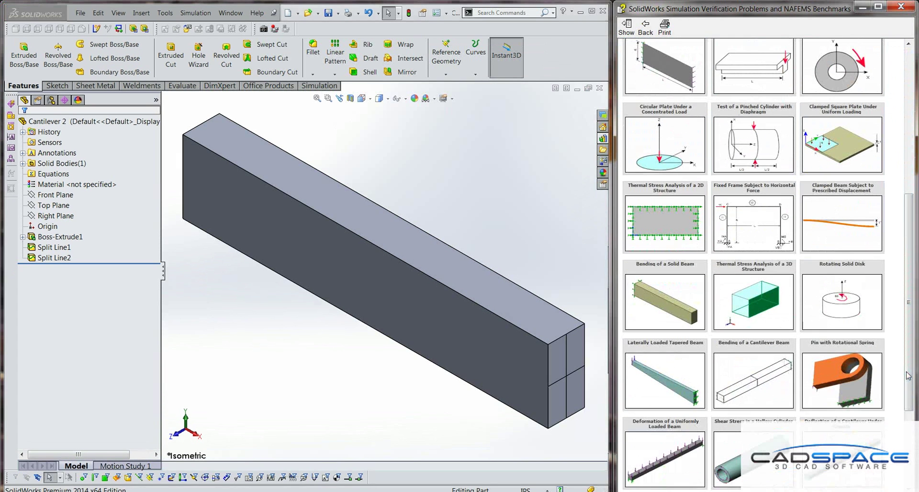
click(665, 309)
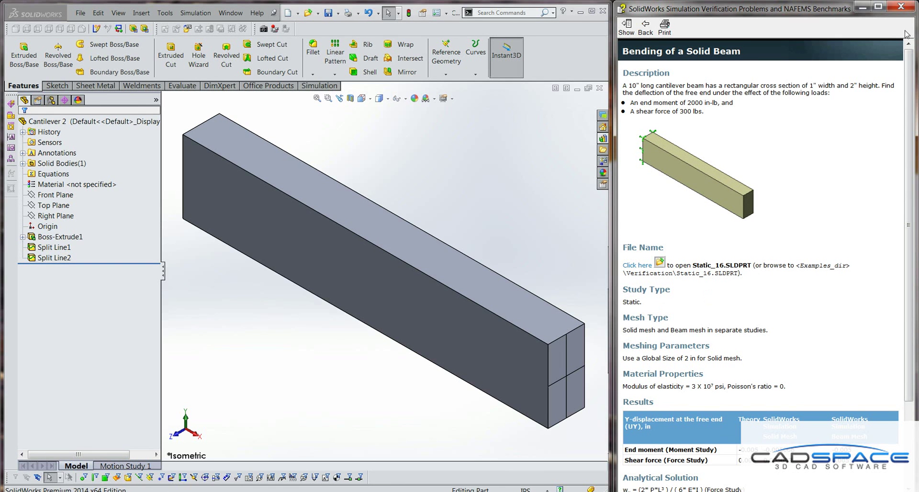
Close help, maximize the modelling window and review the cantilever theory slide.
click(906, 7)
click(592, 10)
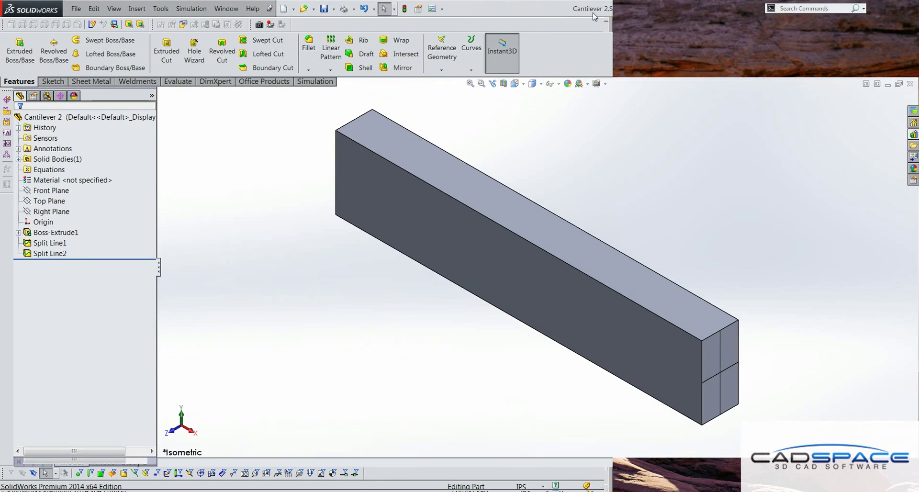
key(alt+Tab)
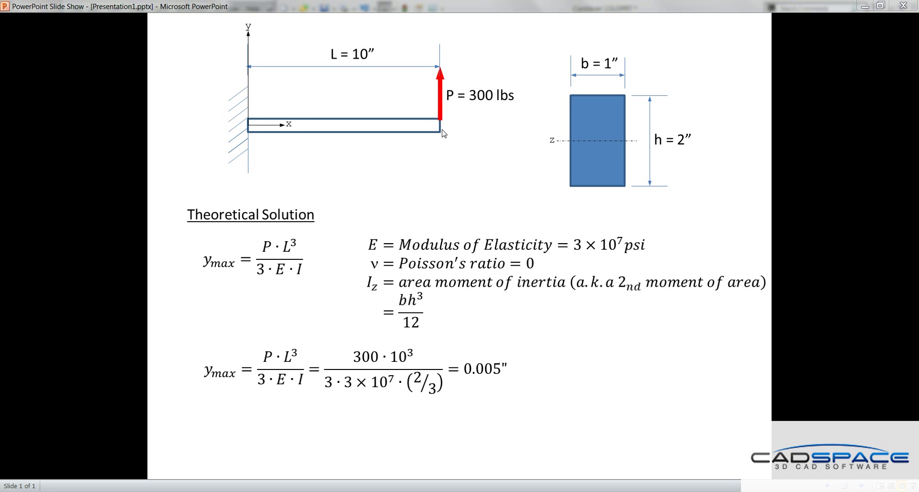
key(alt+Tab)
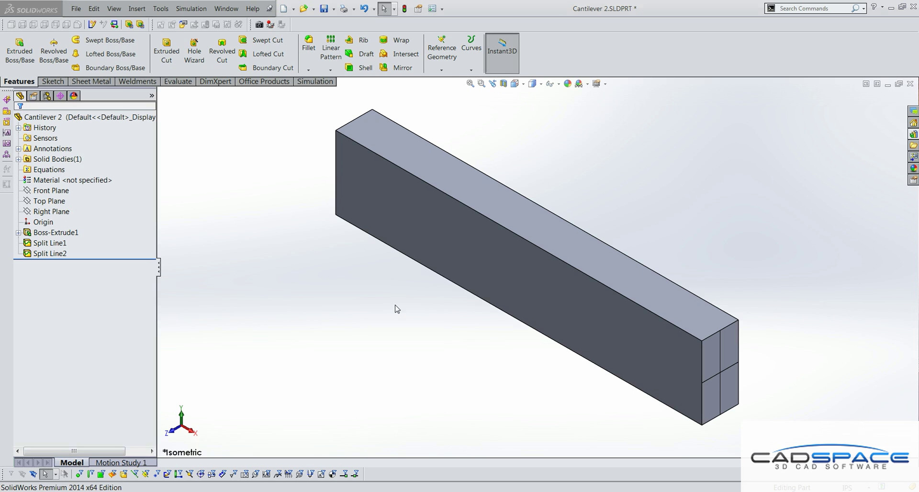
Assign Custom Metal (elastic modulus 30000000 psi) as the beam part's material.
right_click(110, 184)
click(118, 190)
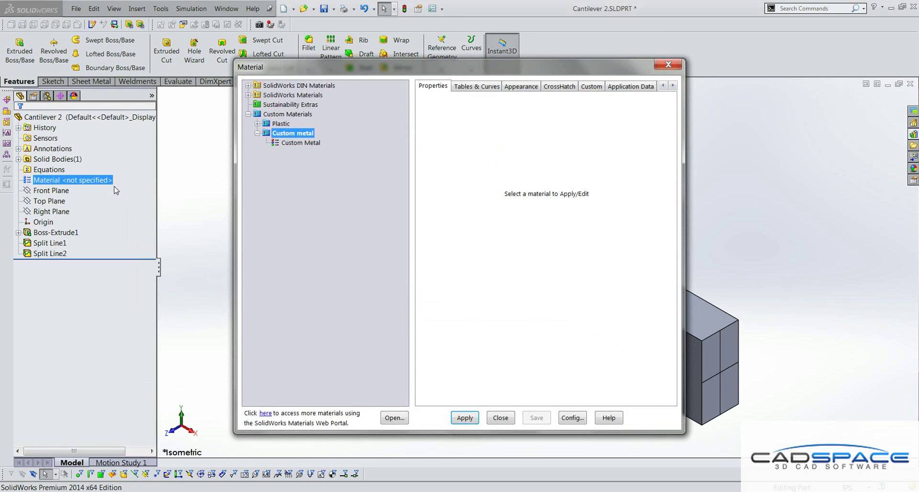
click(294, 143)
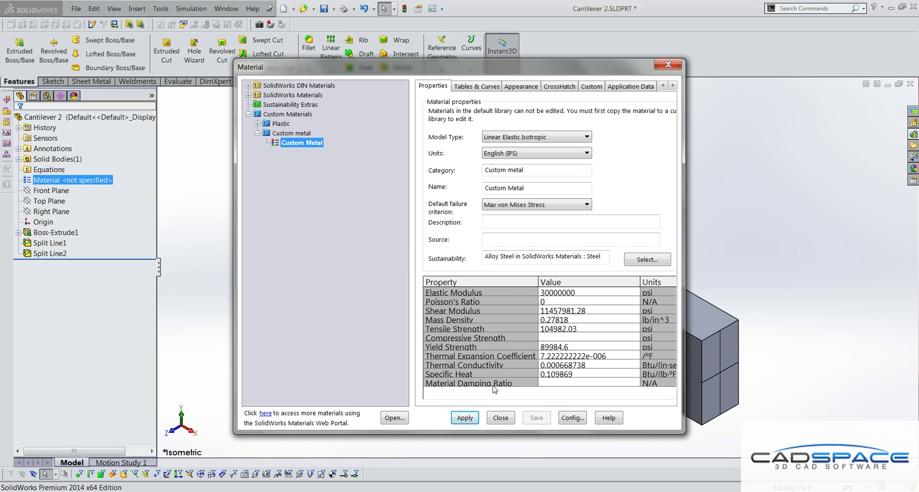
click(465, 418)
click(500, 418)
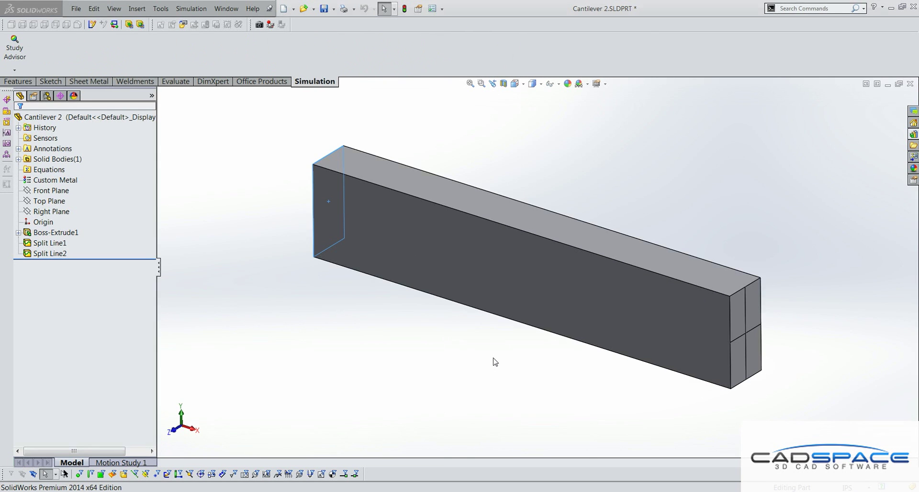
Create a static study named 'Solid elements' and show the beam in isometric view.
click(17, 71)
click(27, 91)
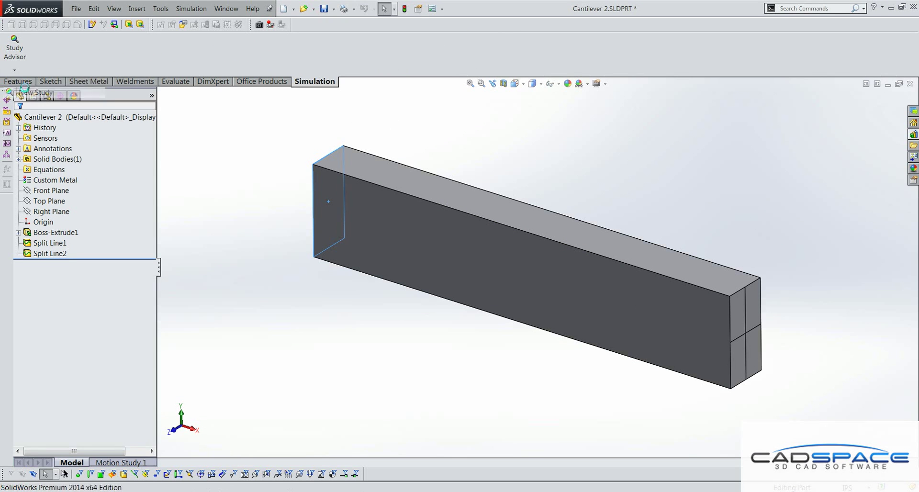
click(67, 184)
text(Solid elements)
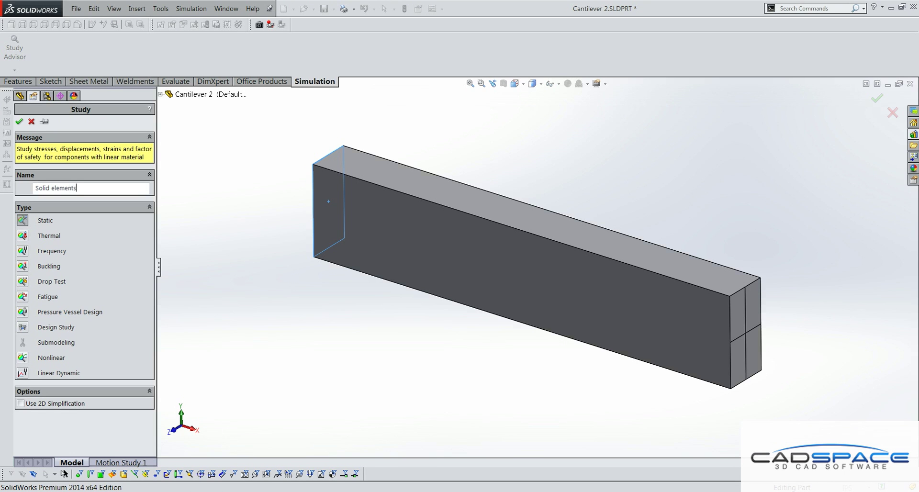
click(19, 121)
key(ctrl+7)
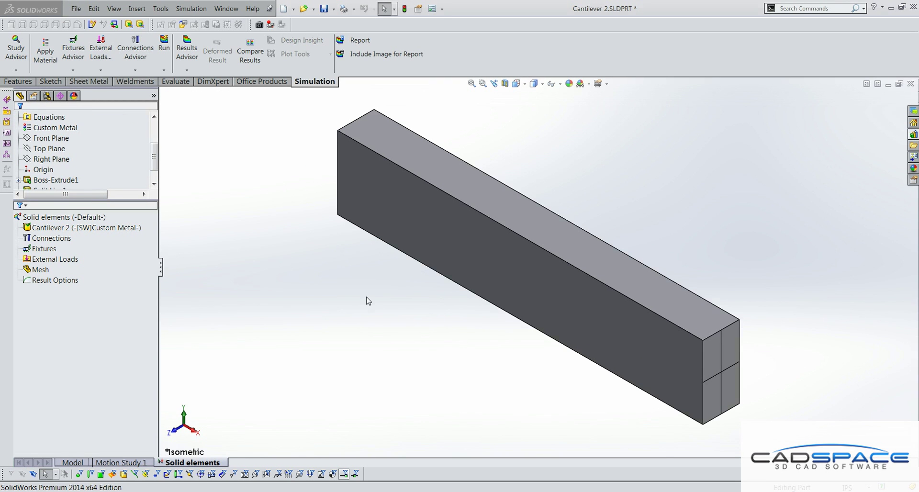
middle_drag(368, 301, 437, 334)
Add a Fixed Geometry restraint on one end face of the beam.
right_click(55, 250)
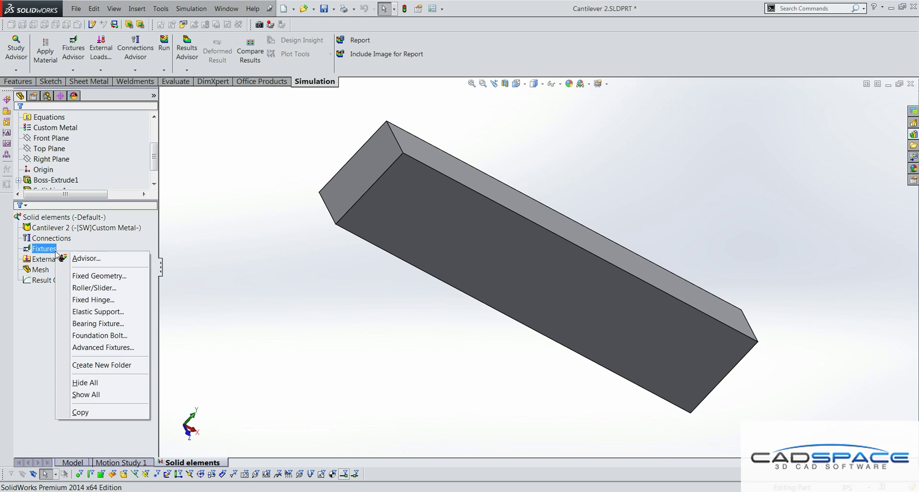
click(98, 276)
click(339, 183)
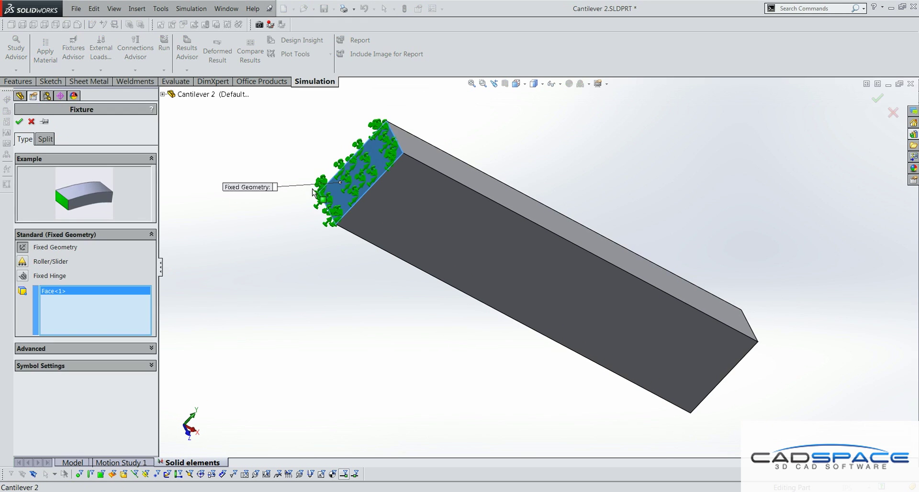
click(19, 121)
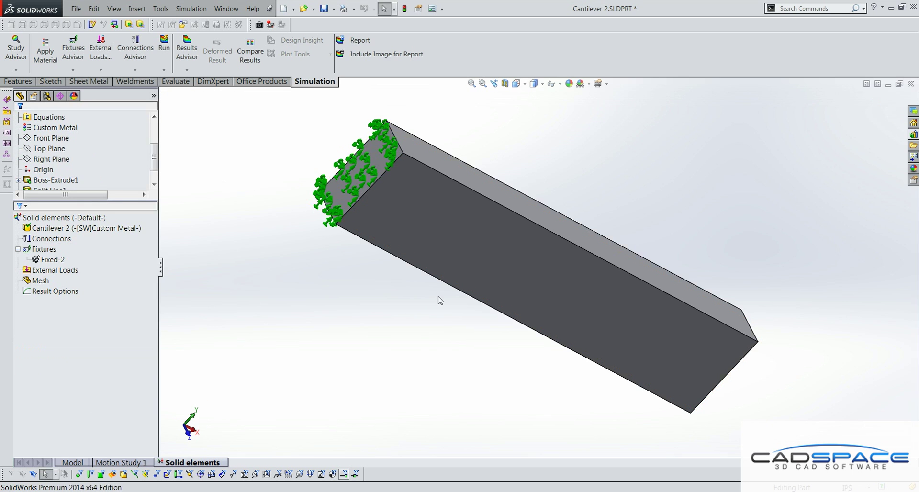
Start a force load on the four quadrants of the opposite end face.
middle_drag(448, 336, 256, 305)
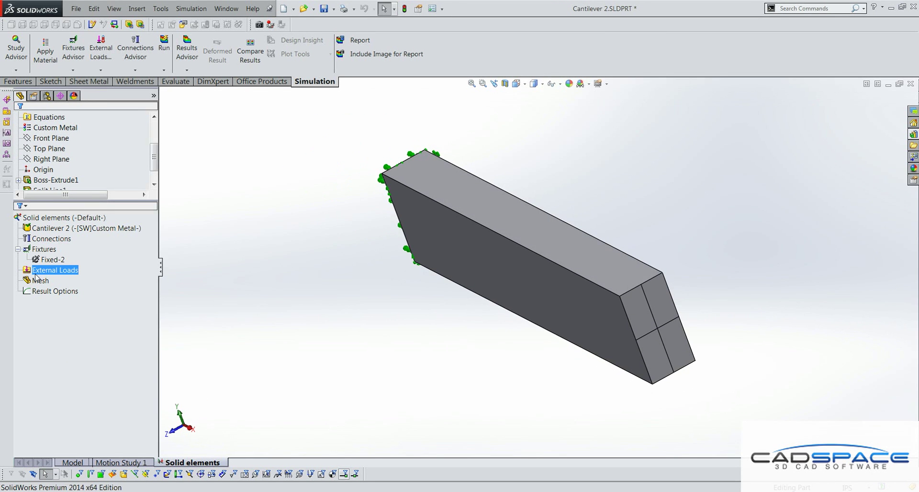
right_click(54, 272)
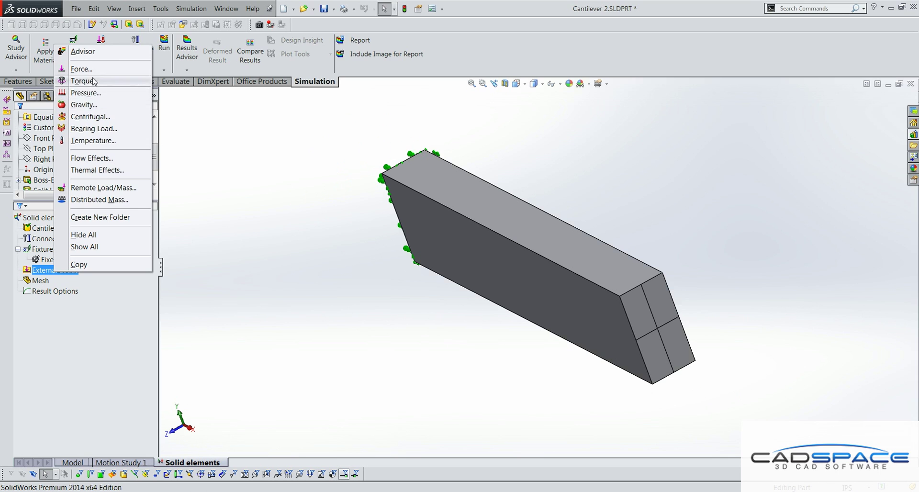
click(80, 68)
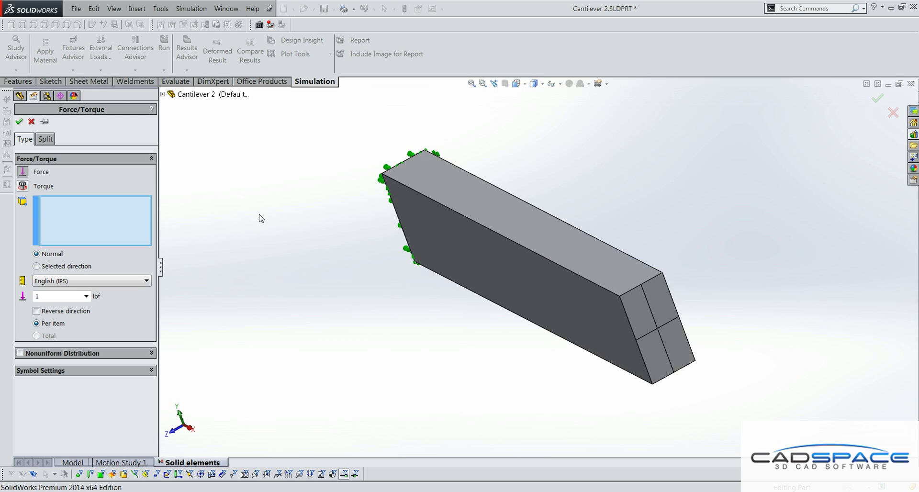
click(597, 315)
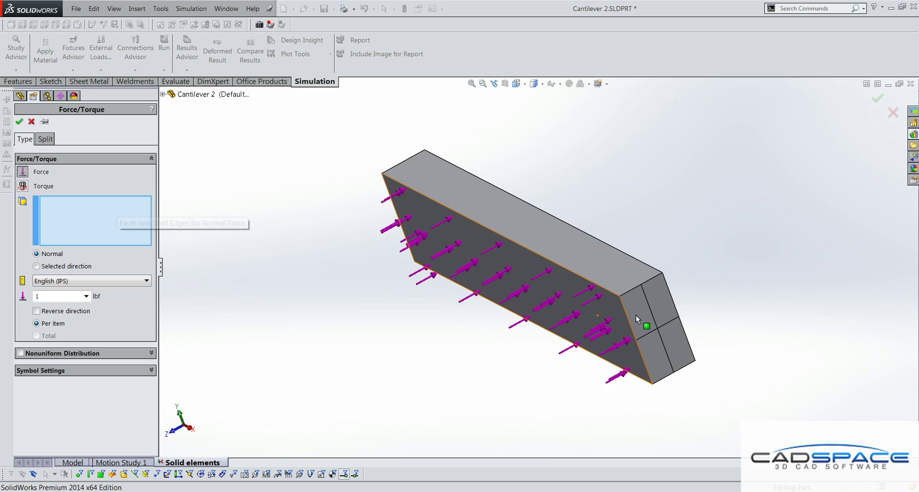
click(636, 315)
click(659, 309)
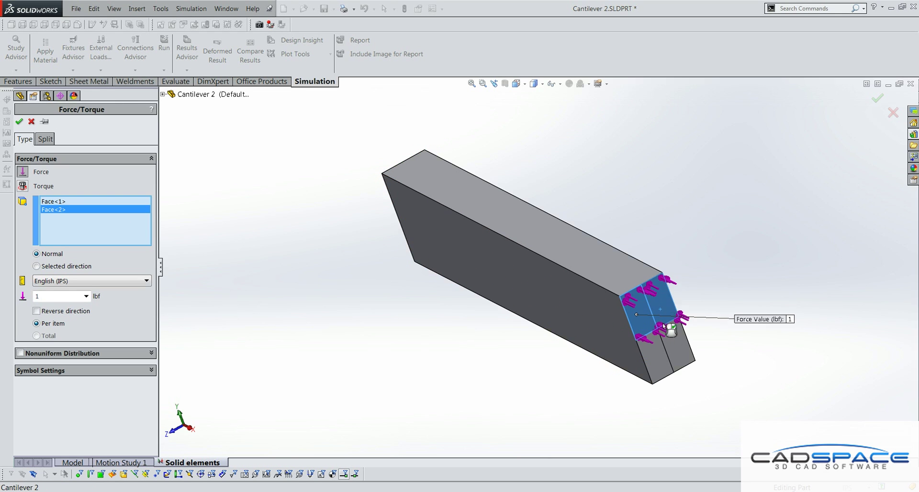
click(680, 343)
click(648, 365)
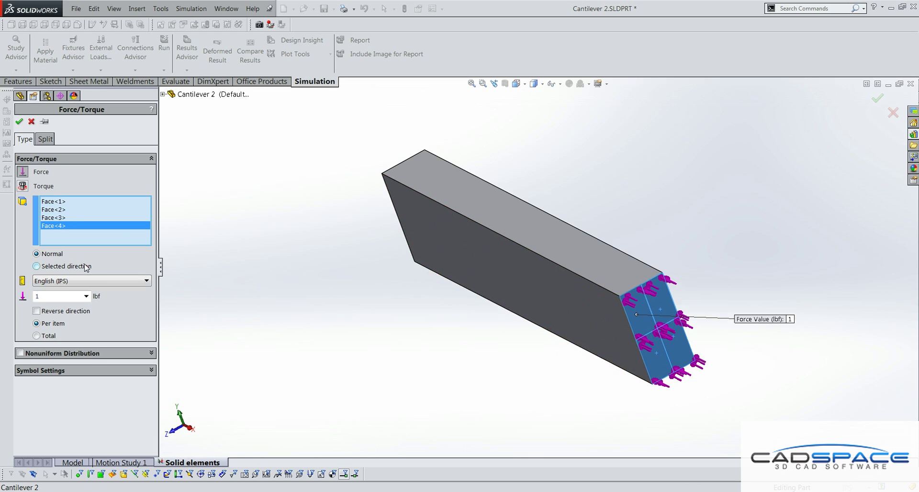
Direct the force along Right Plane as a 300 lbf total and confirm it.
click(37, 267)
click(163, 94)
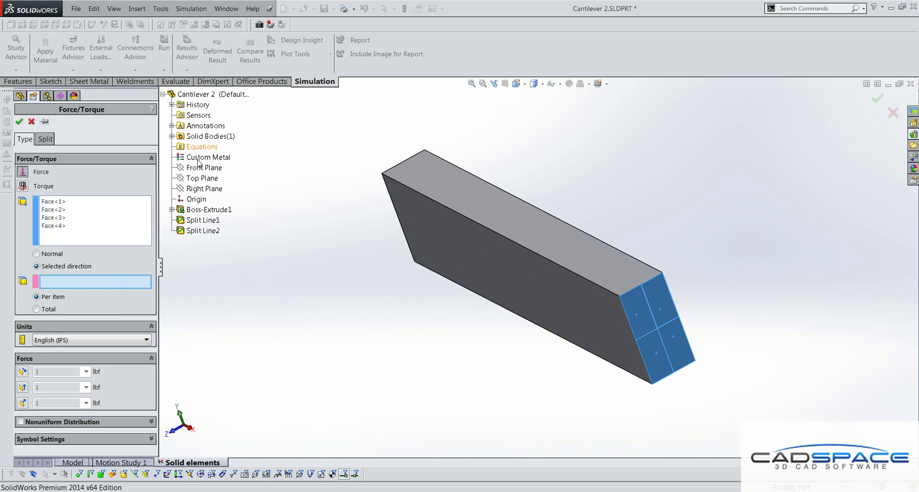
click(202, 189)
click(51, 311)
click(26, 388)
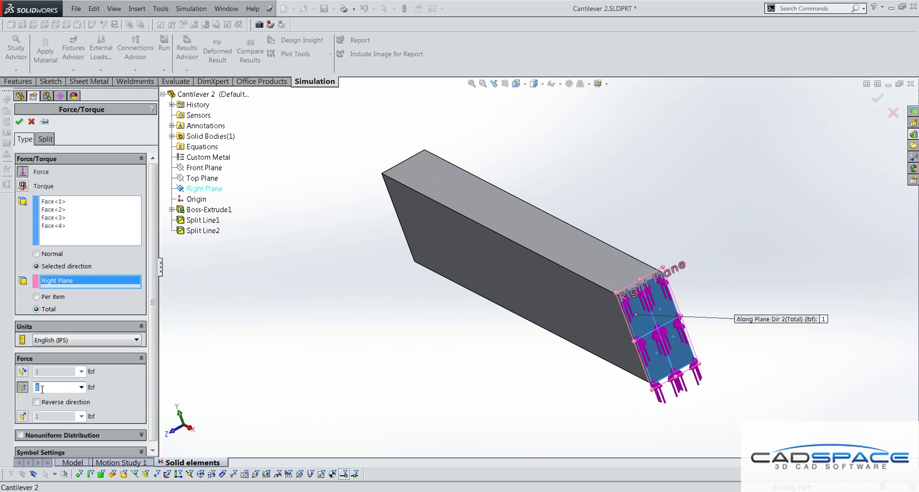
text(300)
click(19, 122)
click(42, 293)
Generate the solid mesh and run Solid elements, giving 0.00518 in maximum displacement.
right_click(43, 295)
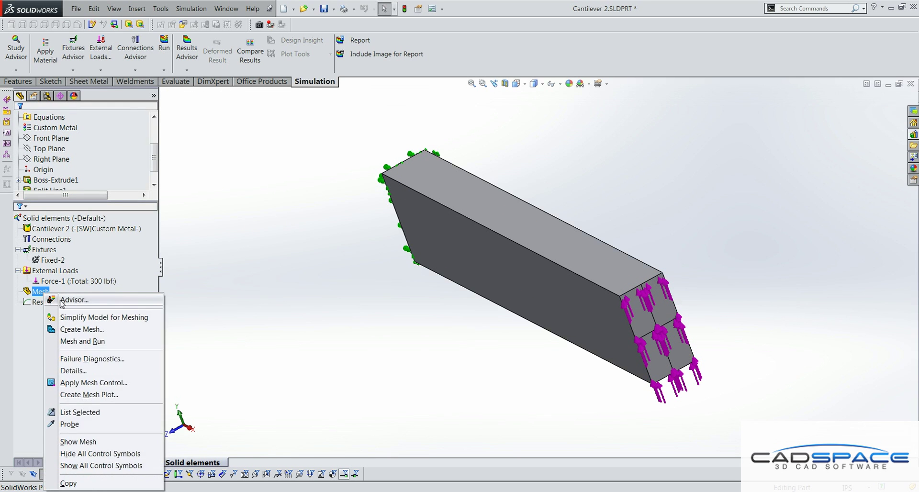
click(70, 329)
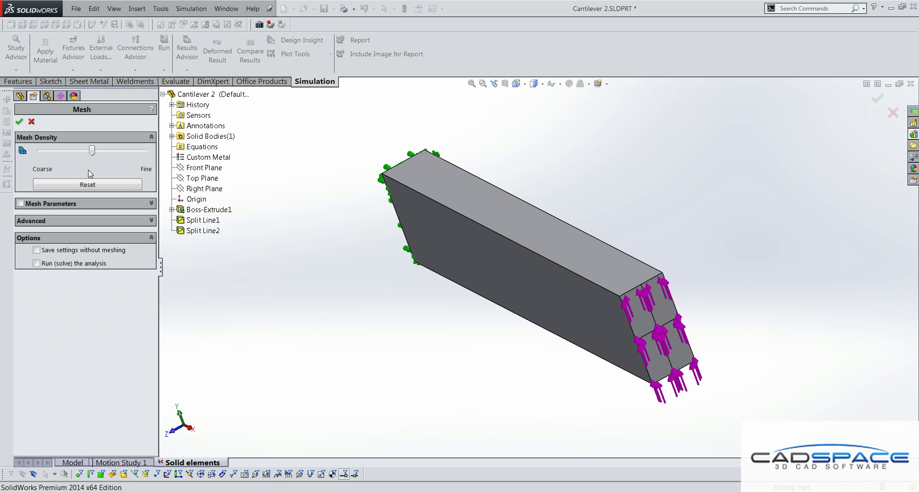
click(18, 122)
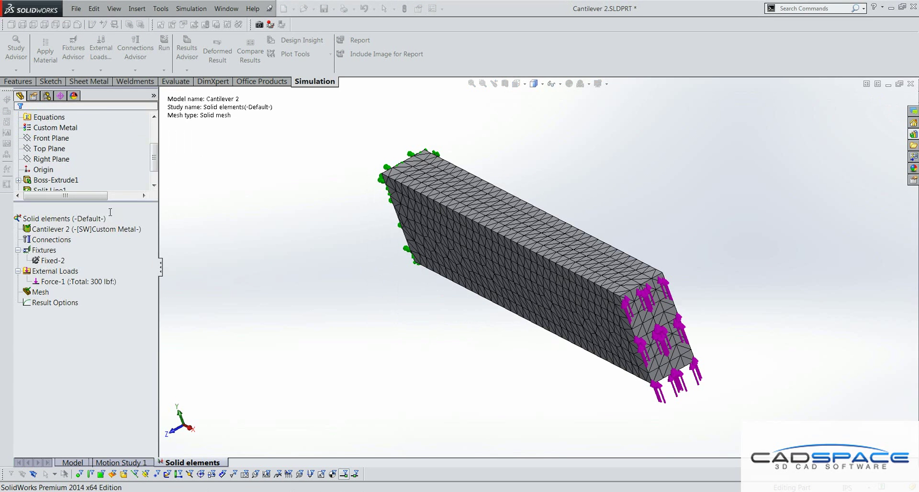
right_click(114, 221)
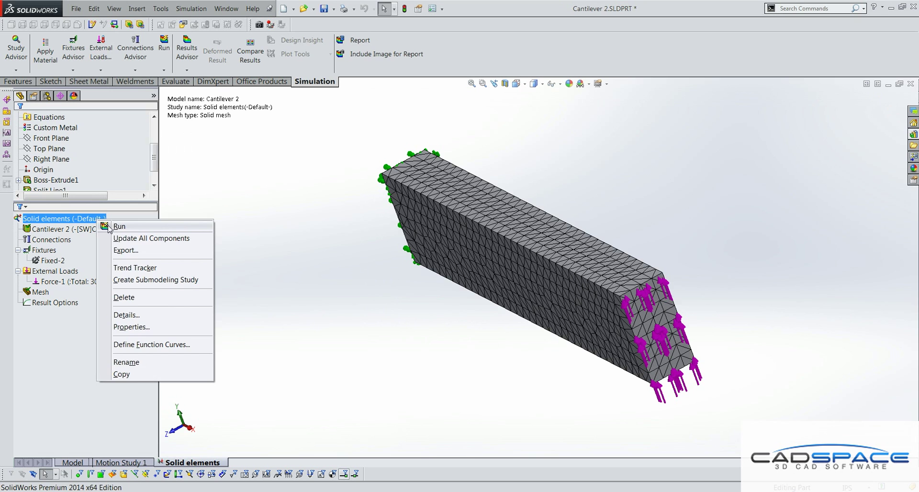
click(117, 226)
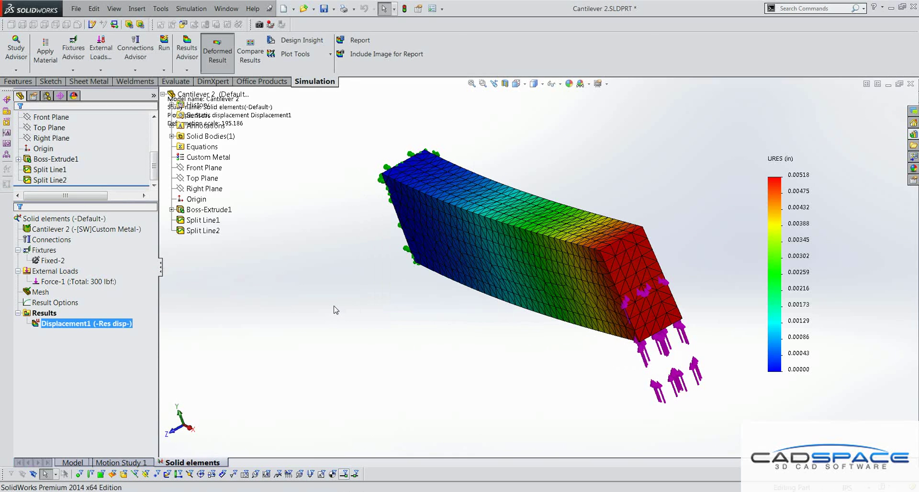
key(f)
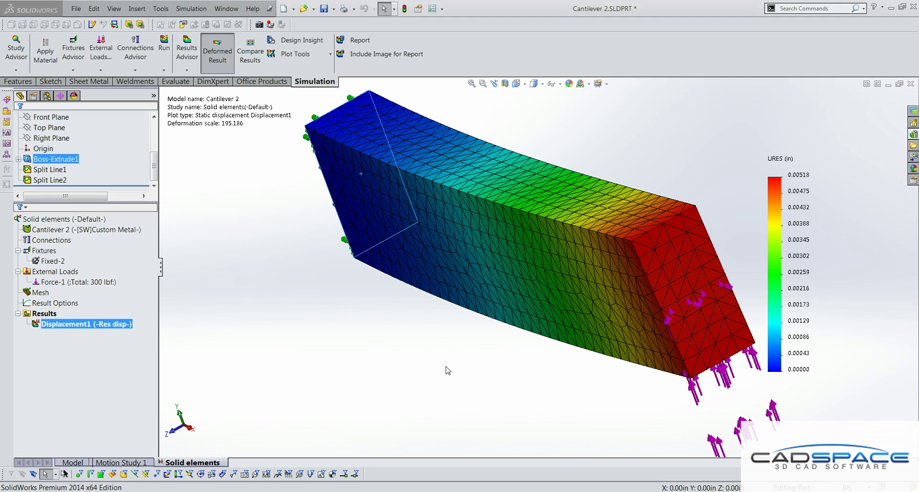
Probe Displacement1 at end-face node 7, reading 0.00512 in.
right_click(130, 323)
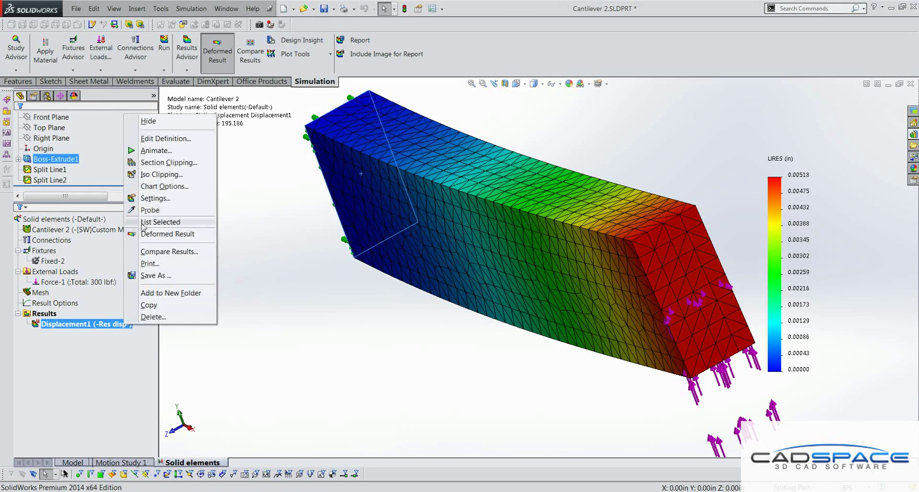
click(150, 210)
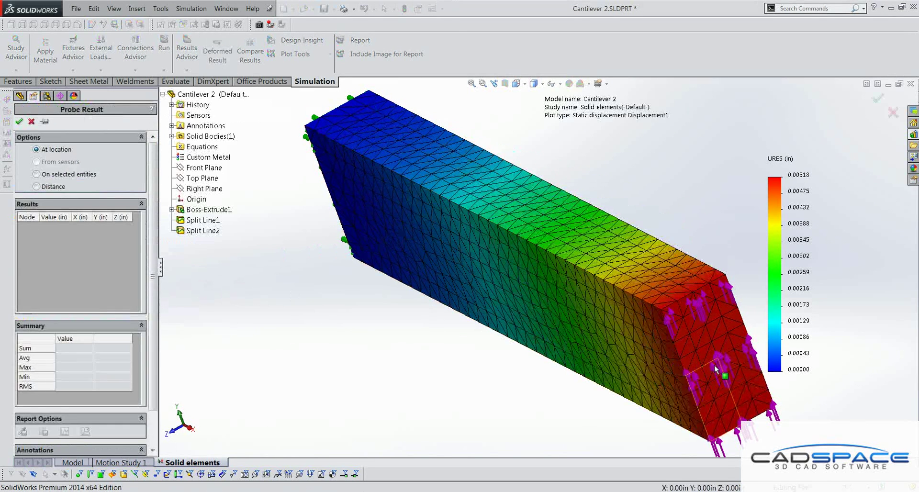
scroll(716, 368, down, 2)
scroll(687, 338, down, 2)
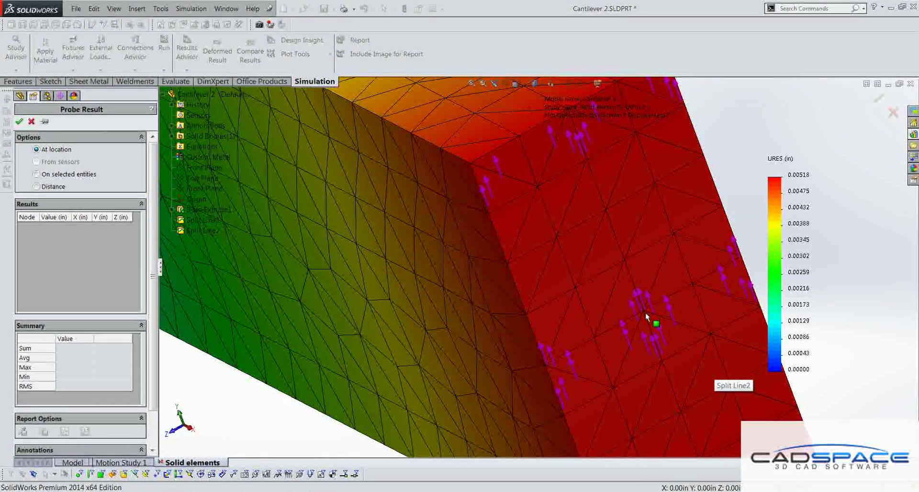
click(644, 312)
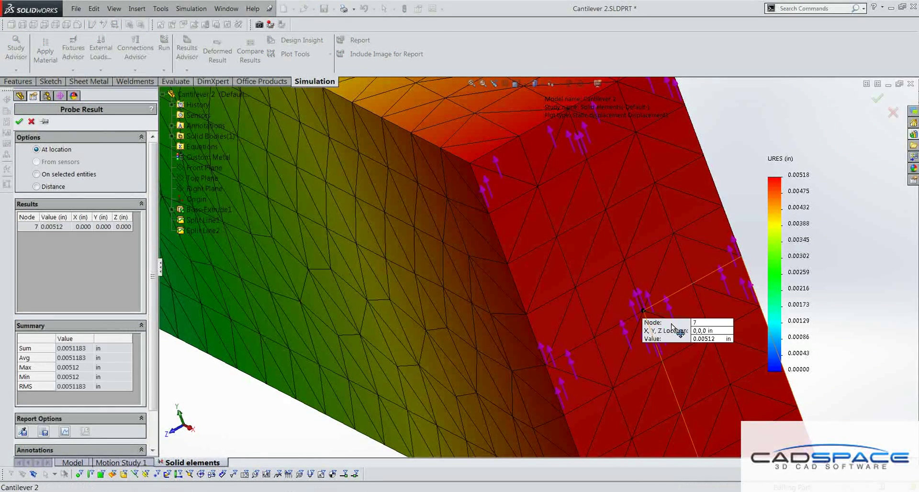
drag(680, 332, 750, 128)
scroll(740, 175, up, 2)
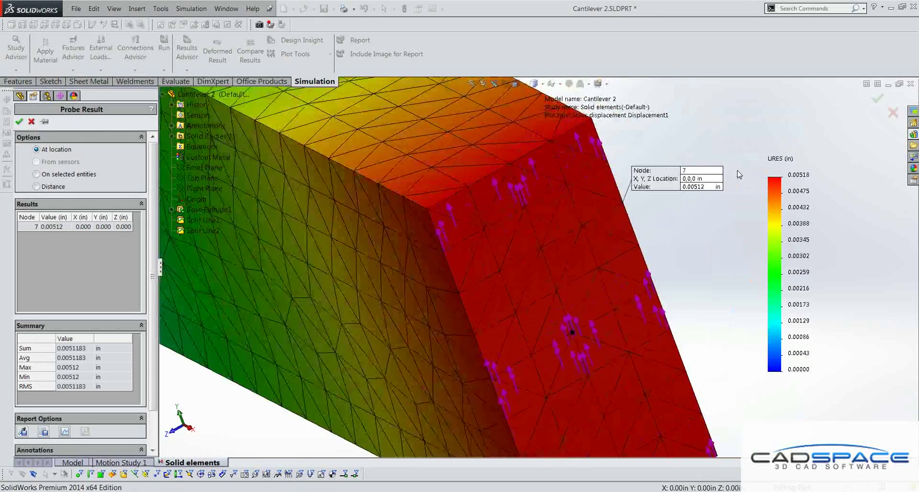
scroll(740, 175, up, 3)
View the deformed beam from the front and close the probe.
middle_drag(530, 298, 471, 293)
key(space)
click(493, 339)
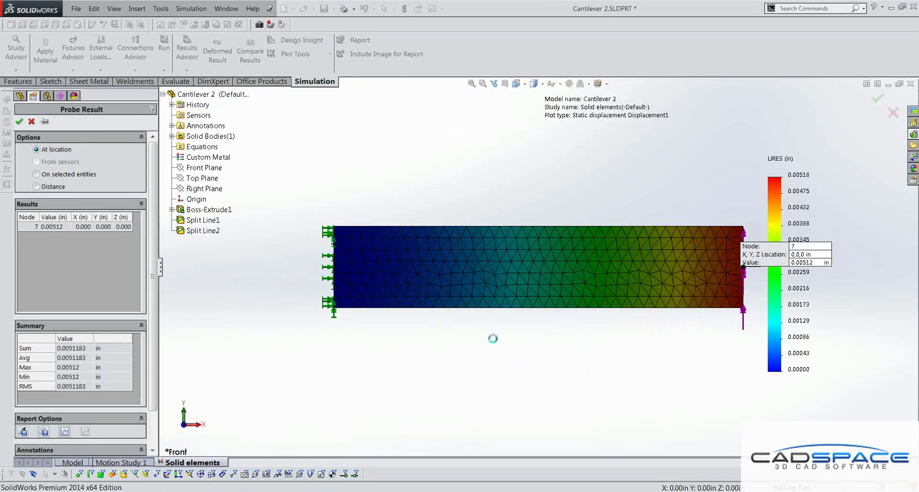
drag(765, 238, 751, 148)
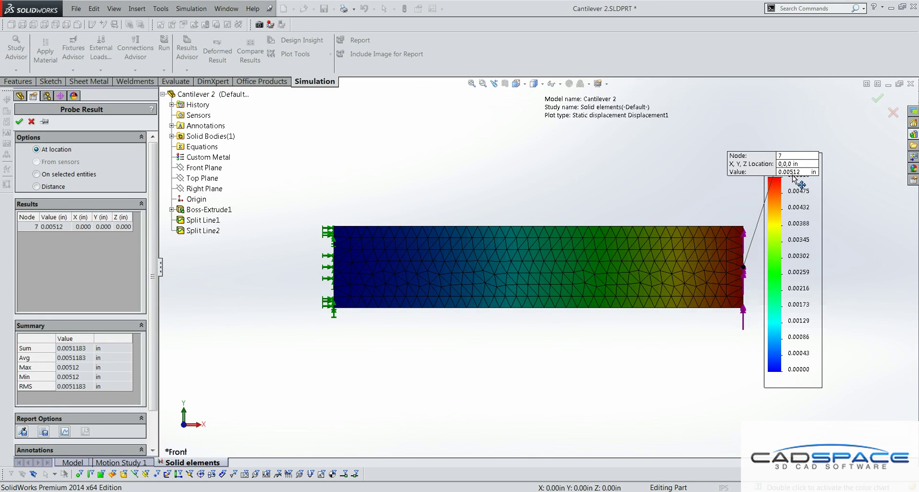
key(Escape)
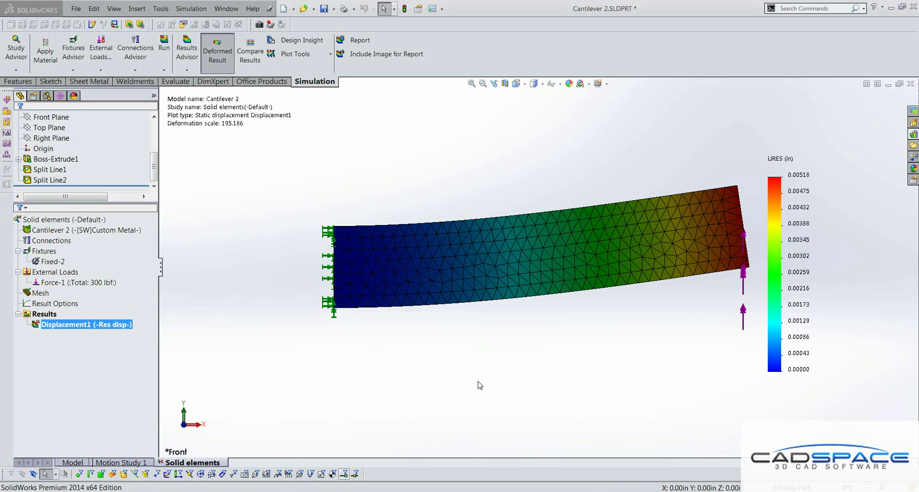
Create a new static study named 'Beam elements'.
click(19, 71)
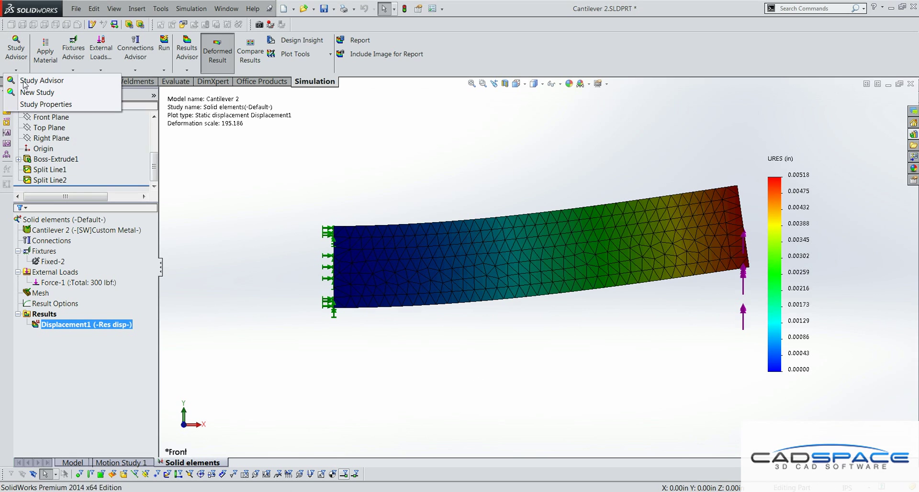
click(29, 92)
drag(68, 189, 28, 192)
text(Beam elements)
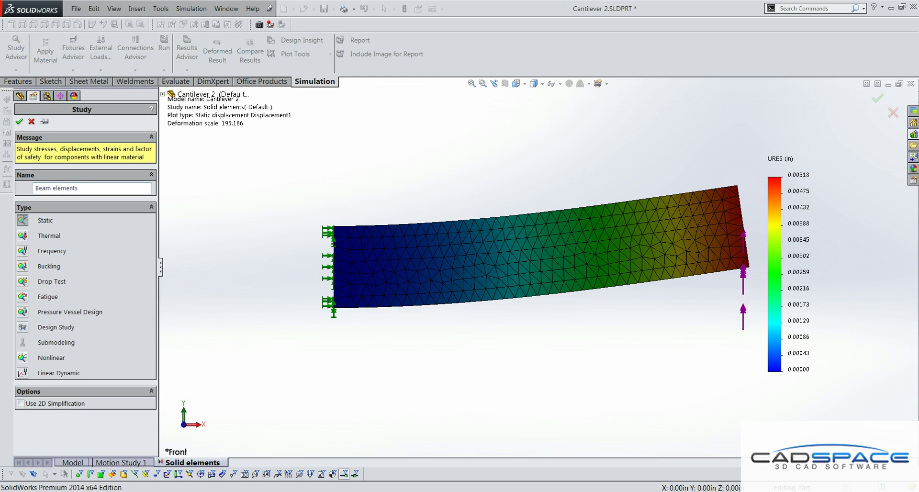
click(20, 122)
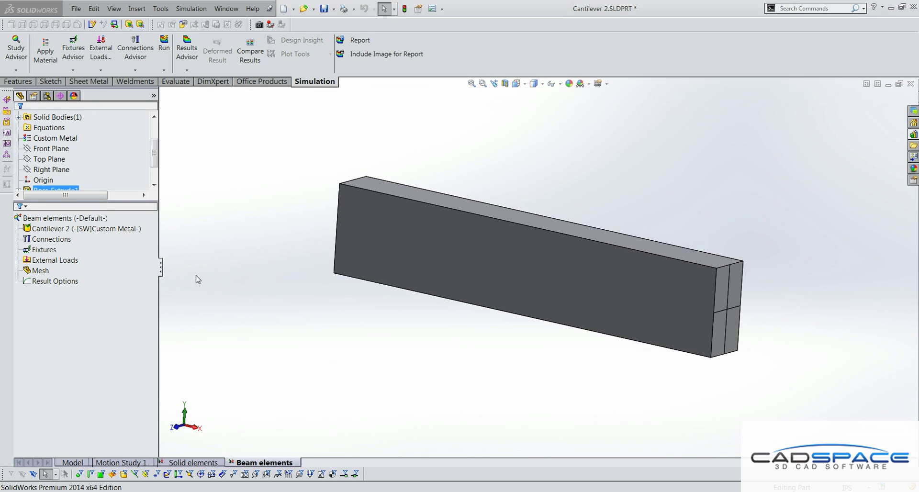
Treat Cantilever 2 as a beam and calculate Joint 1 and Joint 2.
right_click(127, 229)
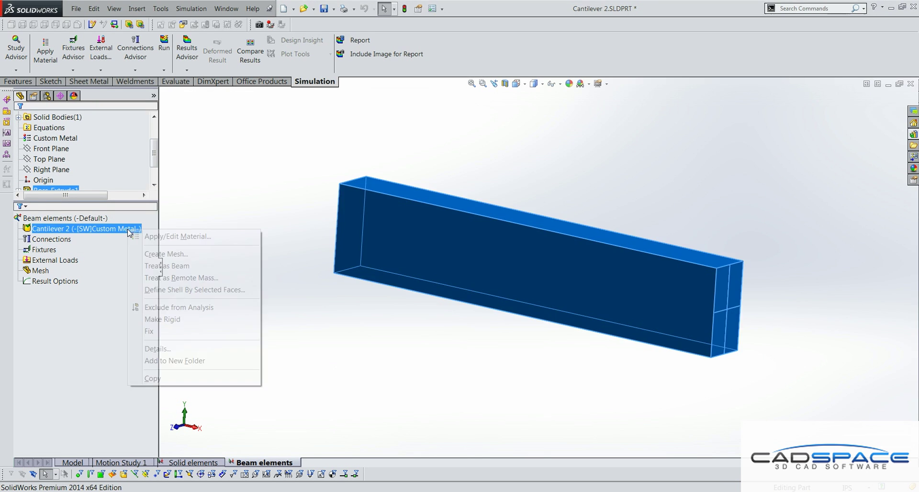
click(151, 266)
click(69, 242)
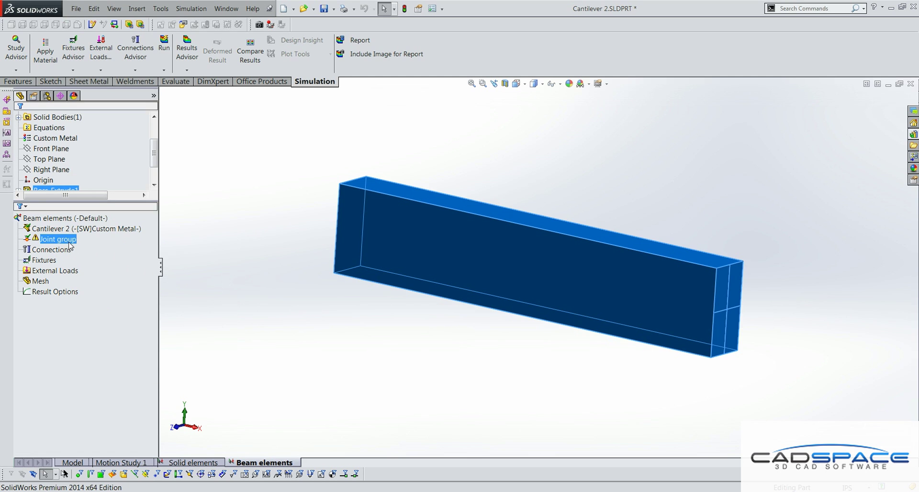
right_click(69, 244)
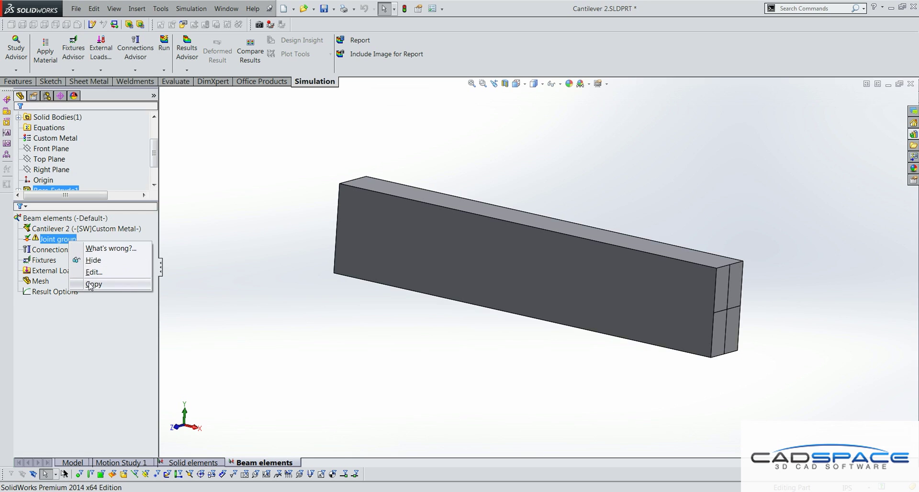
click(95, 272)
click(88, 293)
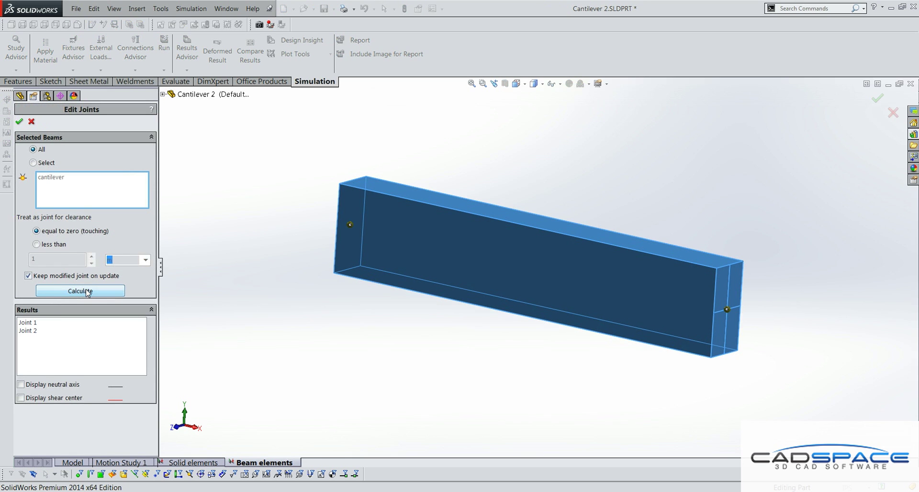
click(19, 122)
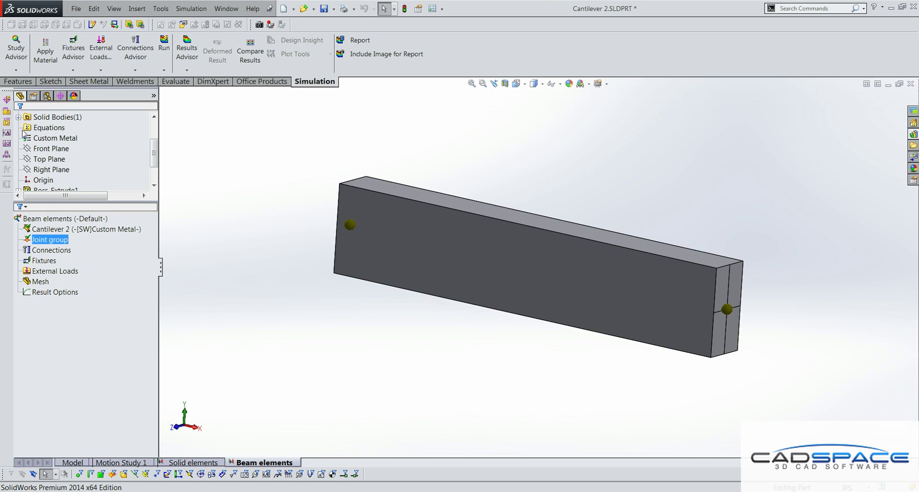
Add a fixed restraint on the joint at the beam's left end.
right_click(42, 261)
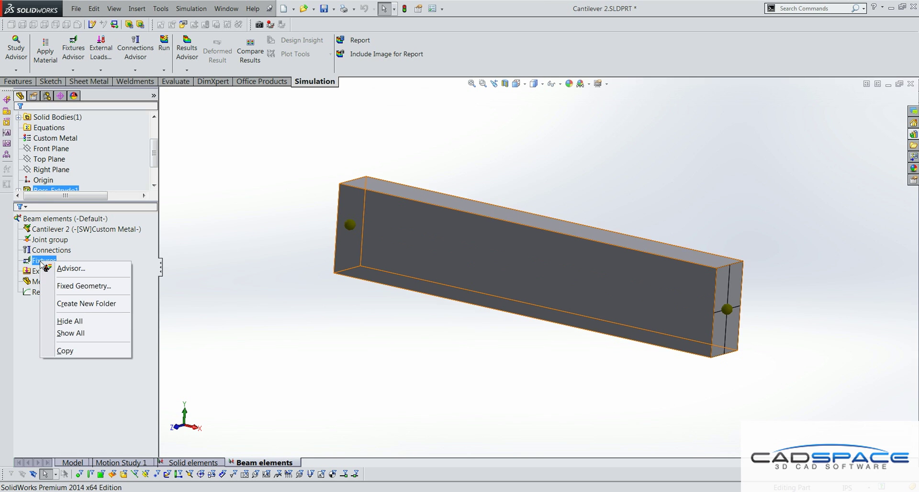
click(72, 286)
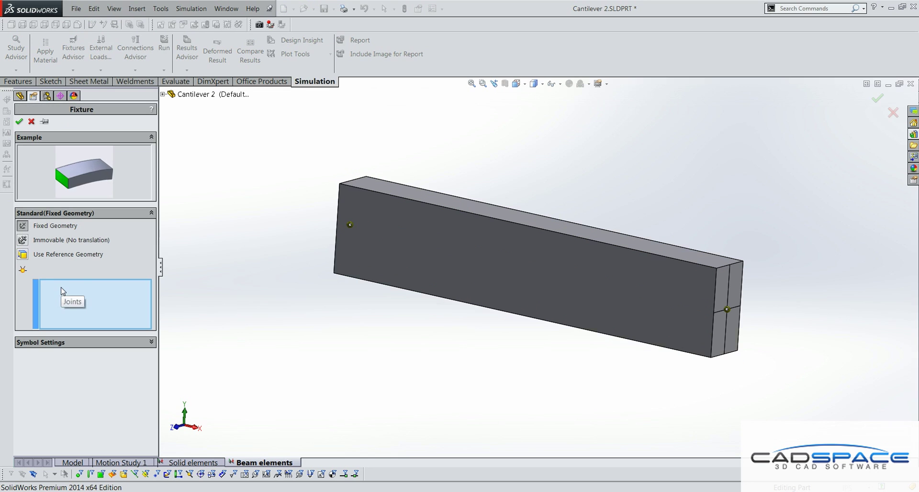
middle_drag(228, 280, 370, 275)
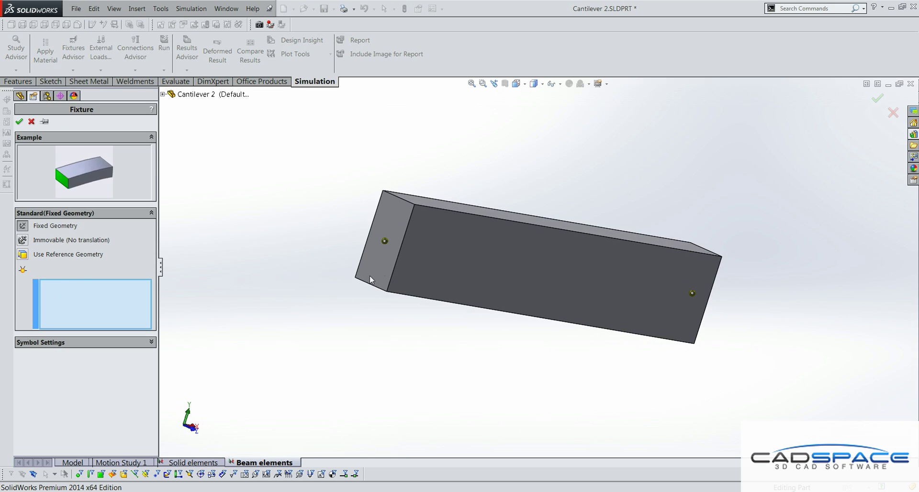
click(385, 242)
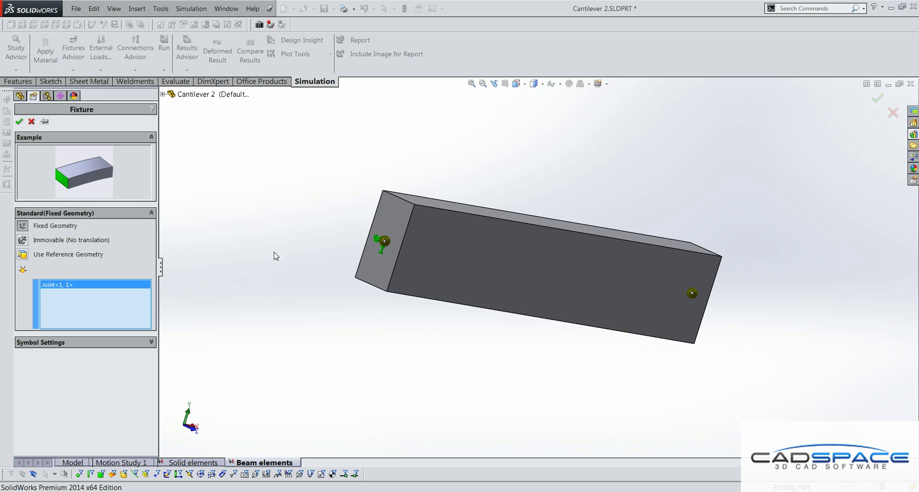
key(Return)
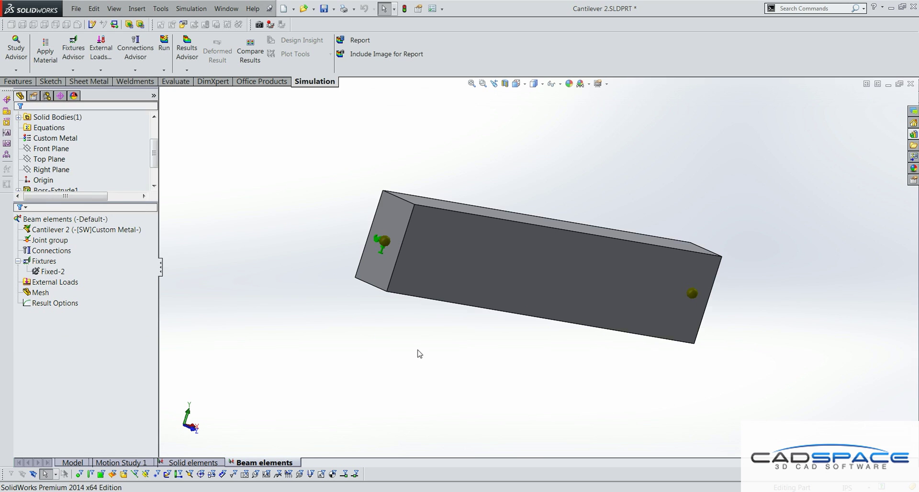
Apply a 300 lbf force normal to Right Plane at the free-end joint.
middle_drag(458, 367, 346, 348)
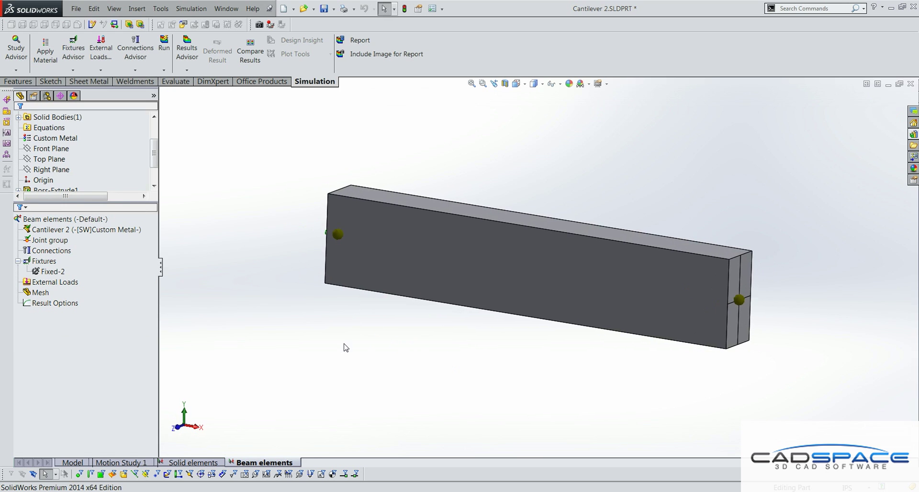
right_click(64, 283)
click(83, 307)
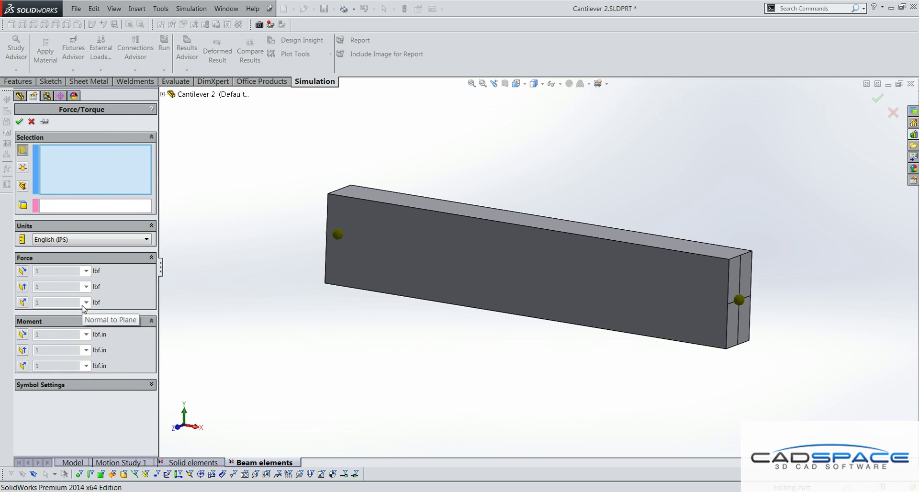
click(22, 168)
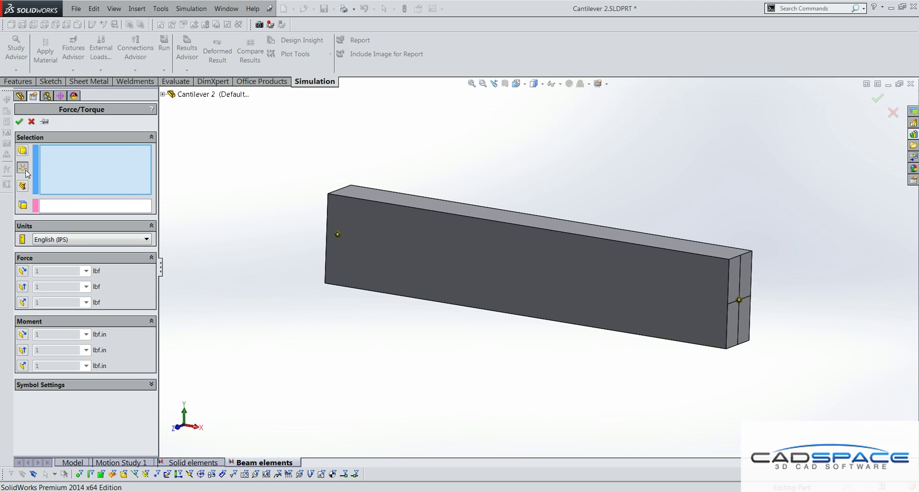
click(740, 300)
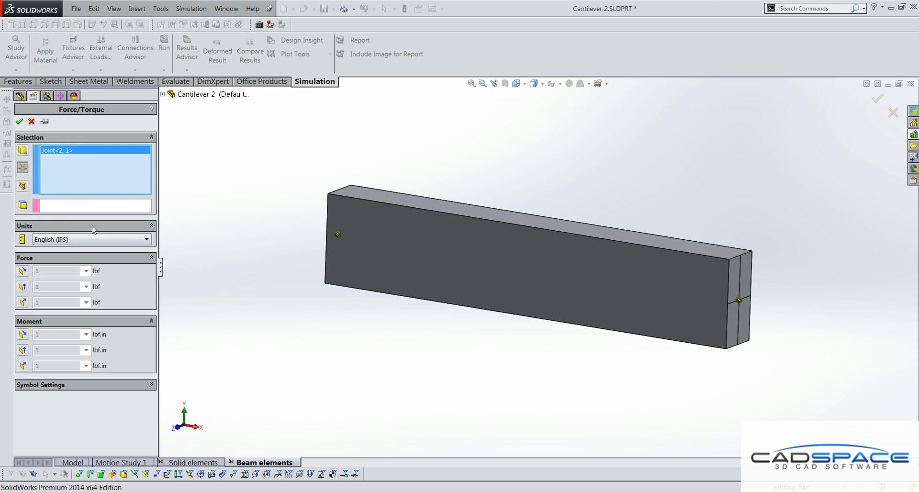
click(48, 211)
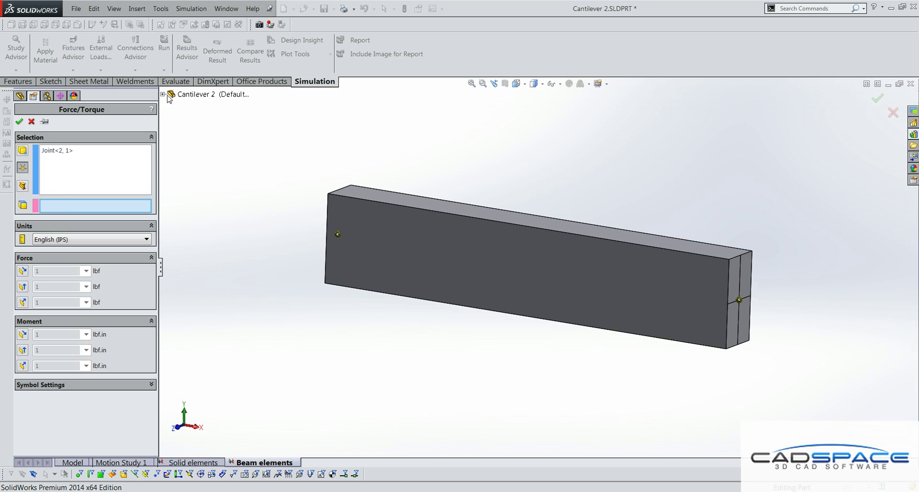
click(162, 95)
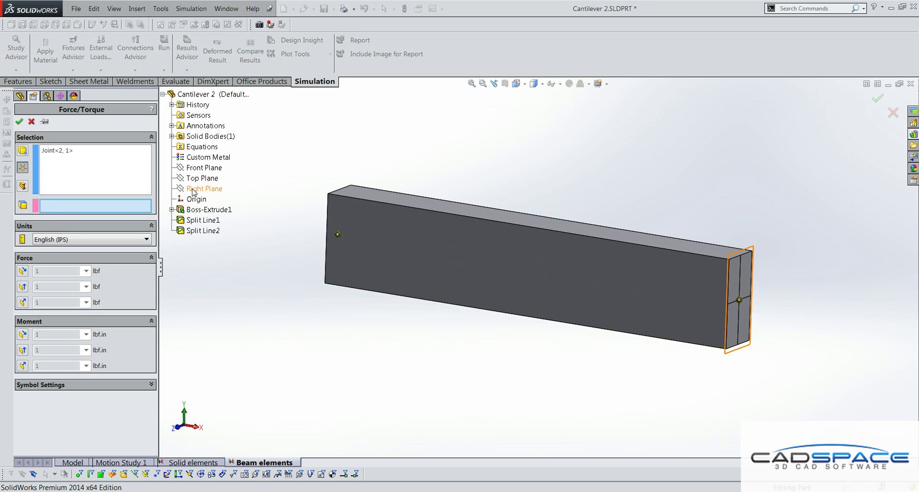
click(197, 189)
click(22, 287)
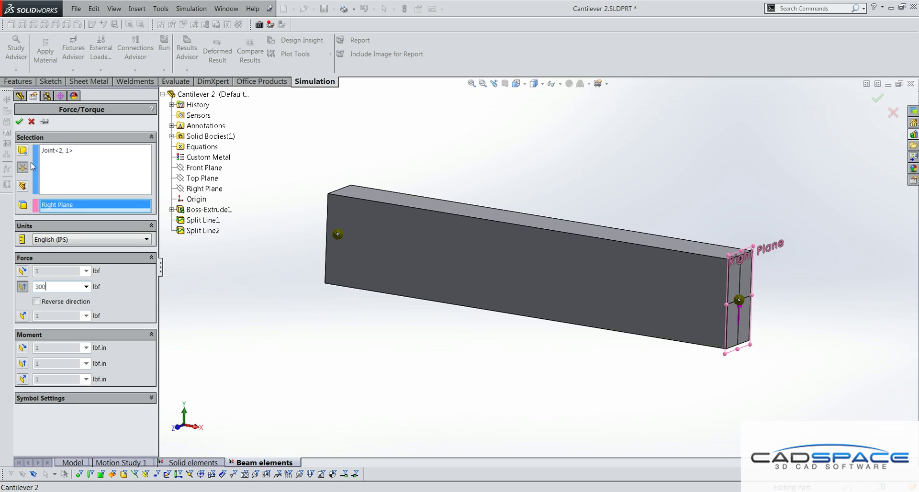
click(19, 121)
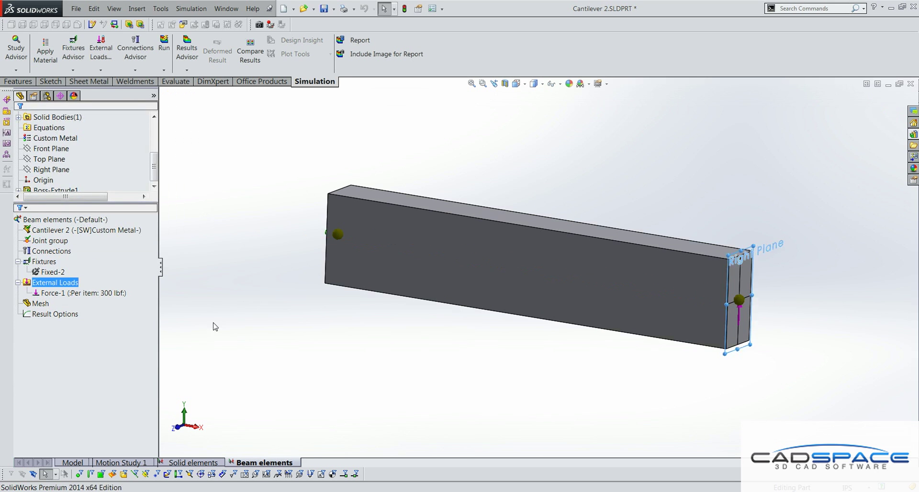
middle_drag(396, 369, 381, 370)
click(45, 308)
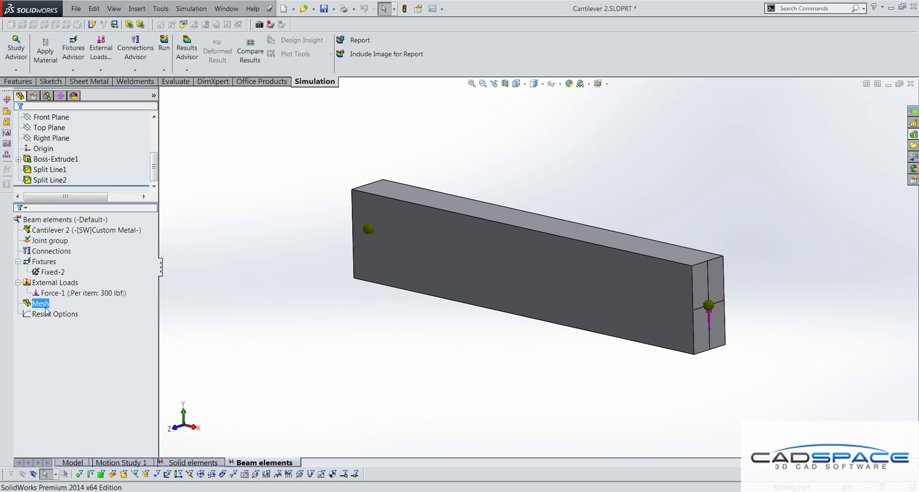
Create the beam mesh and run the Beam elements study.
right_click(45, 310)
click(75, 344)
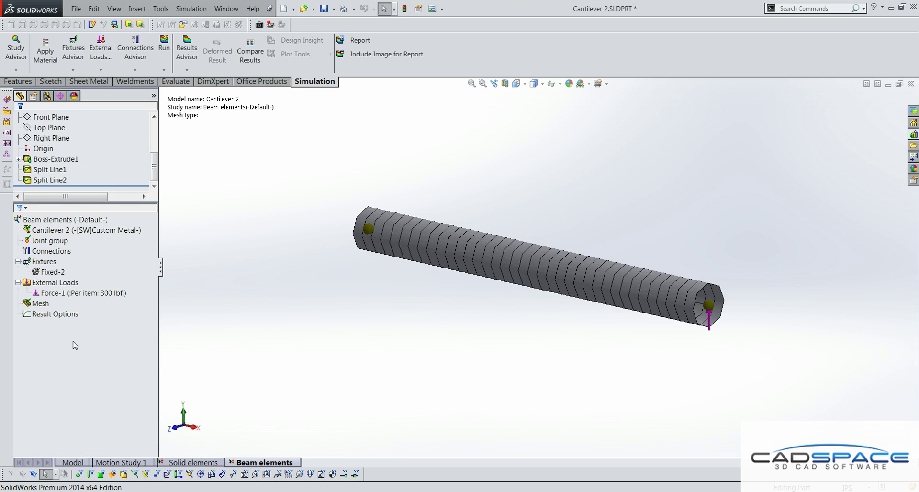
right_click(67, 220)
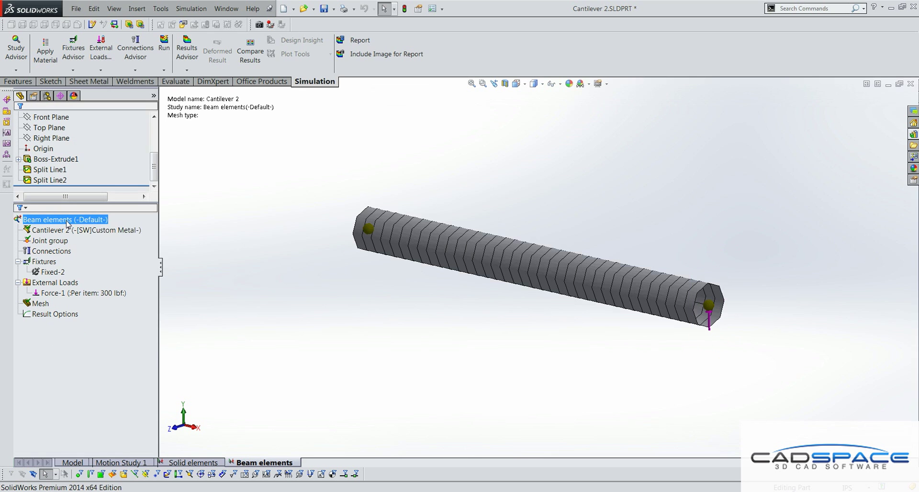
click(88, 228)
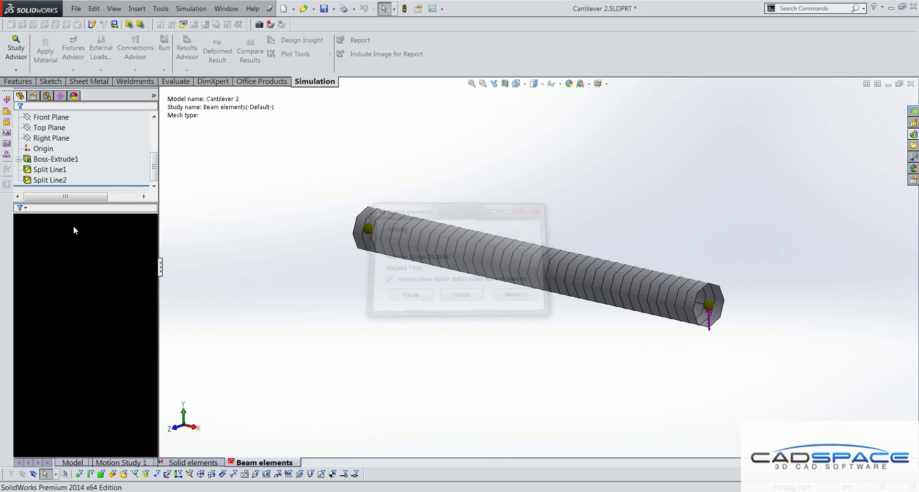
click(460, 335)
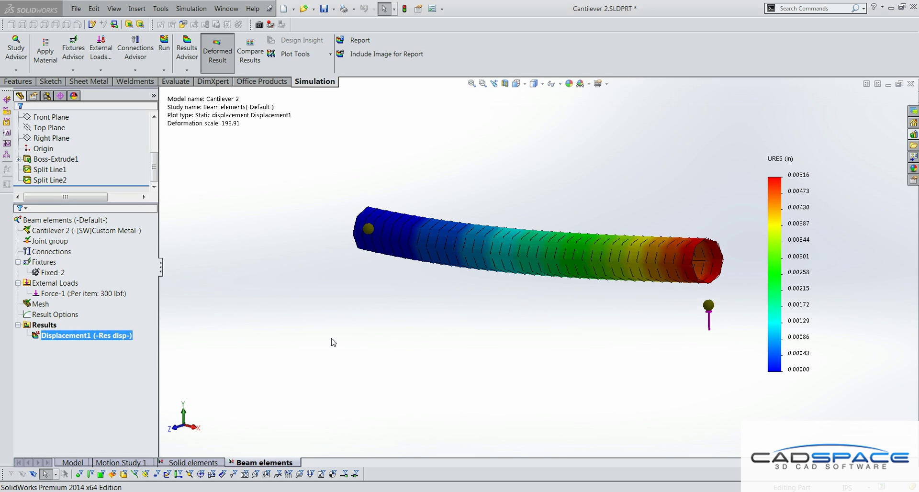
Probe Displacement1 at tip node 38, reading 0.00516 in, then close the probe.
right_click(125, 337)
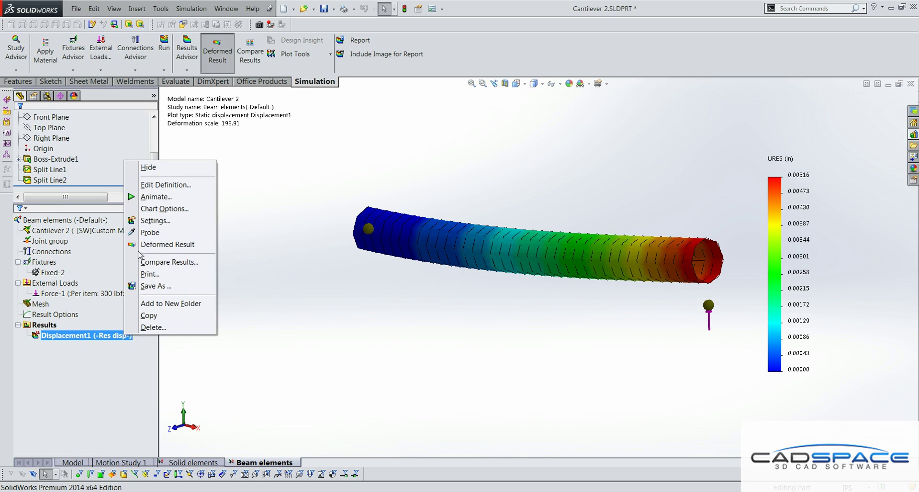
click(149, 234)
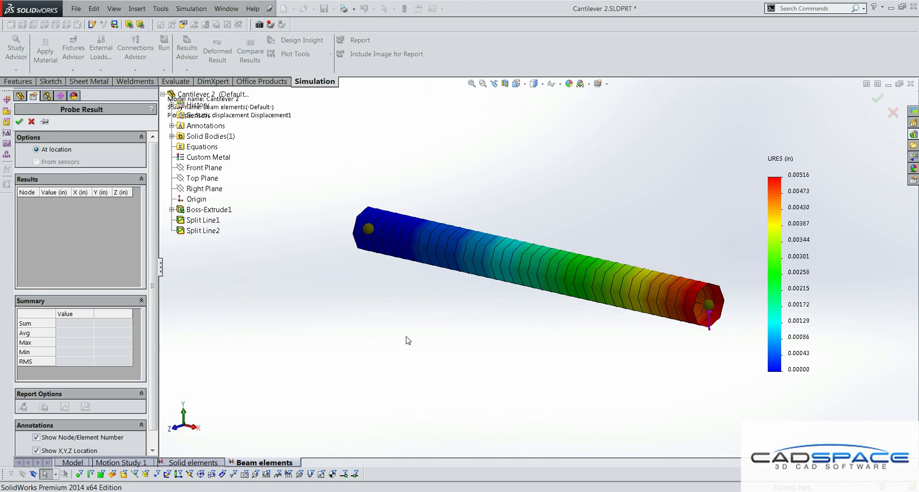
click(708, 305)
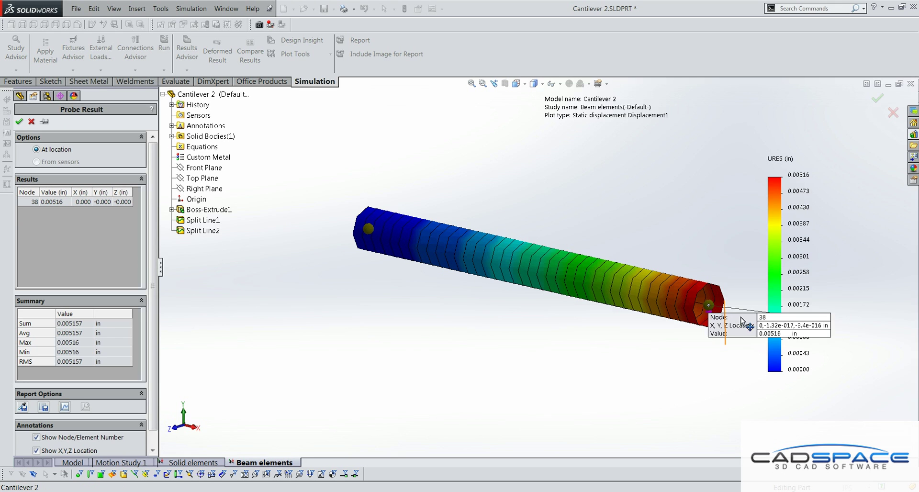
drag(755, 296, 737, 209)
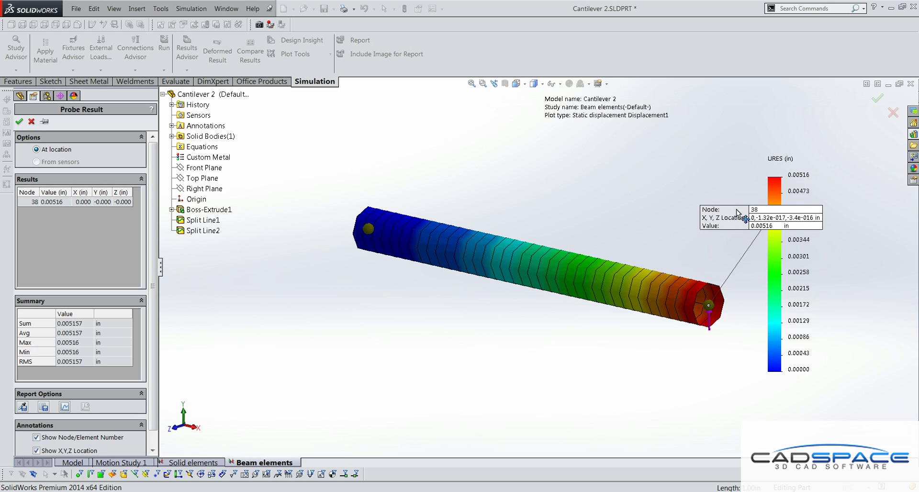
key(Return)
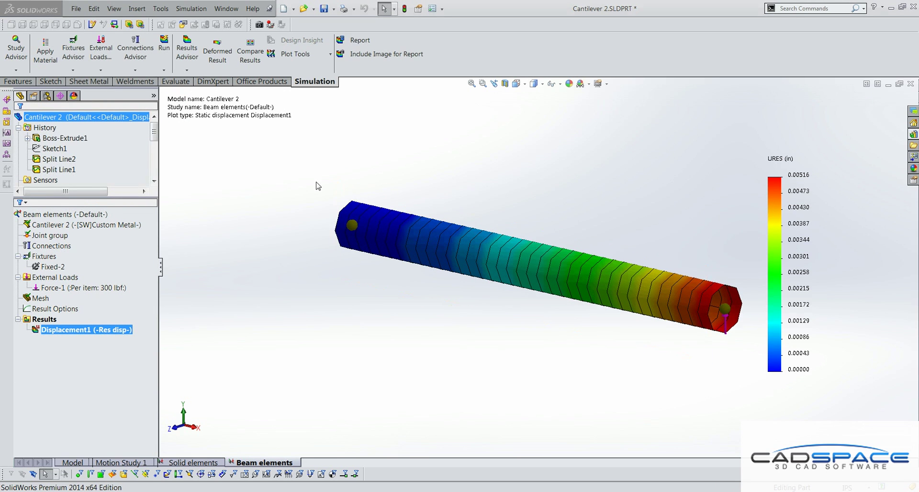
Compare both studies side by side and probe solid tip node 7 at 0.00512 in.
click(254, 59)
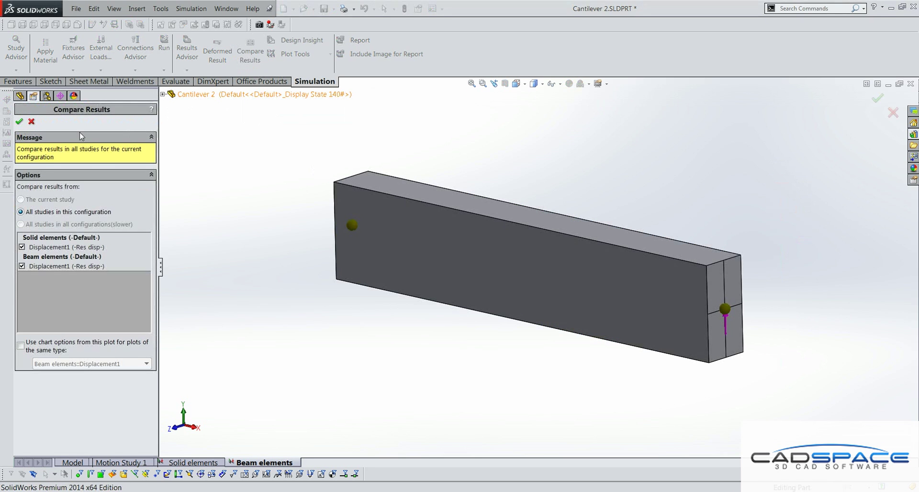
click(19, 122)
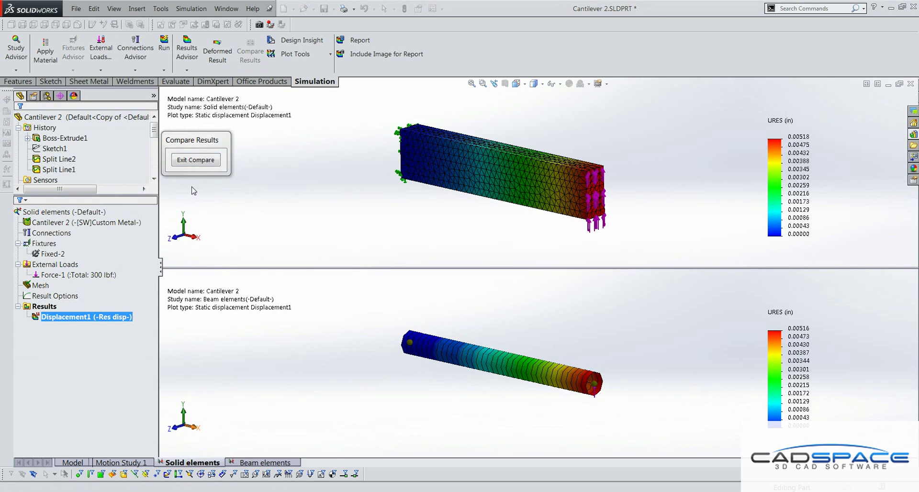
right_click(120, 317)
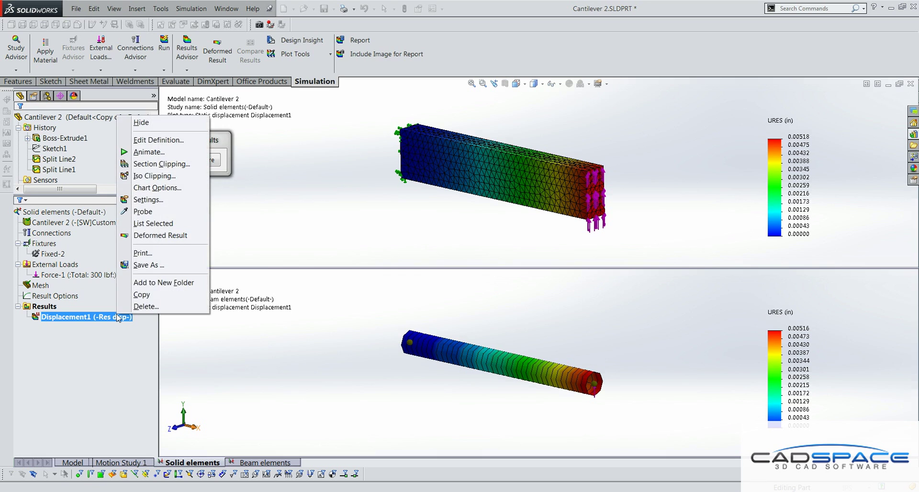
click(142, 211)
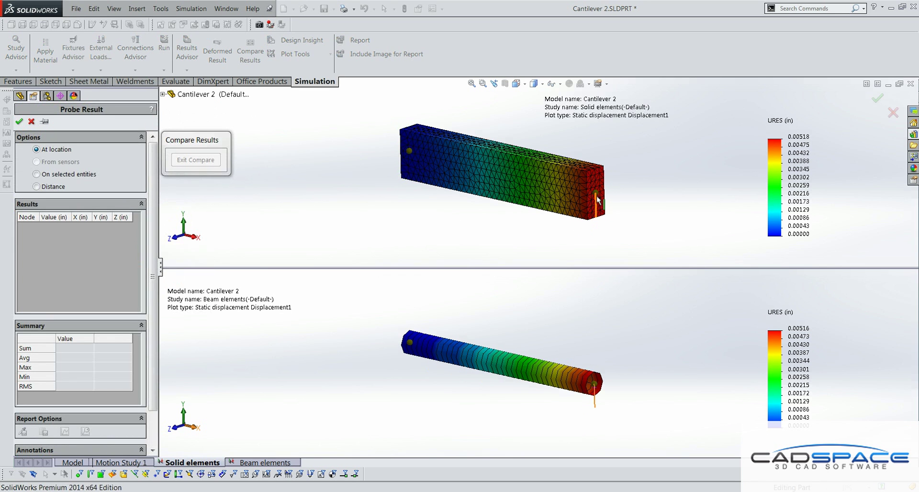
click(597, 196)
drag(653, 210, 670, 133)
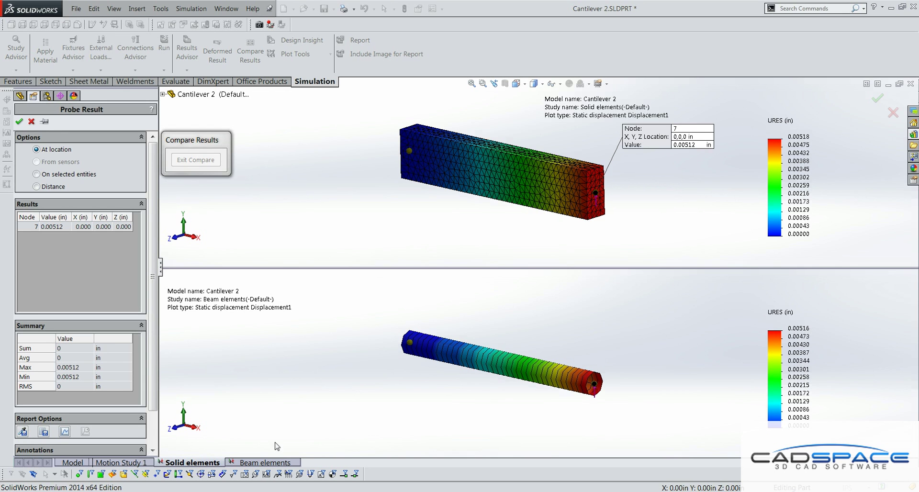
Probe the Beam elements plot at tip node 38, reading 0.00516 in.
click(277, 447)
click(19, 122)
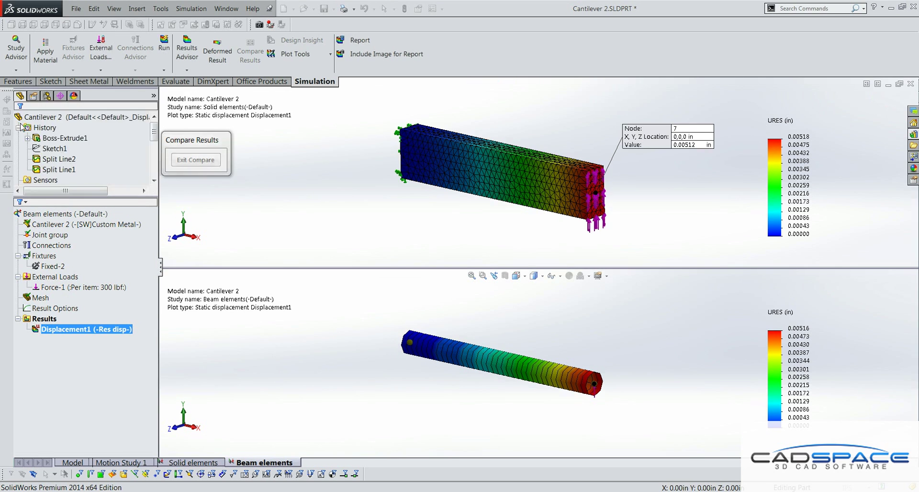
scroll(22, 127, down, 3)
right_click(112, 328)
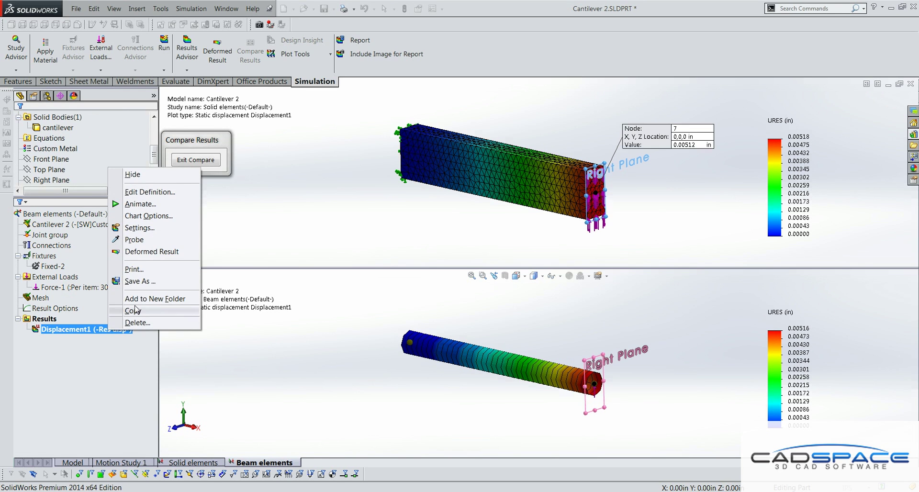
click(134, 240)
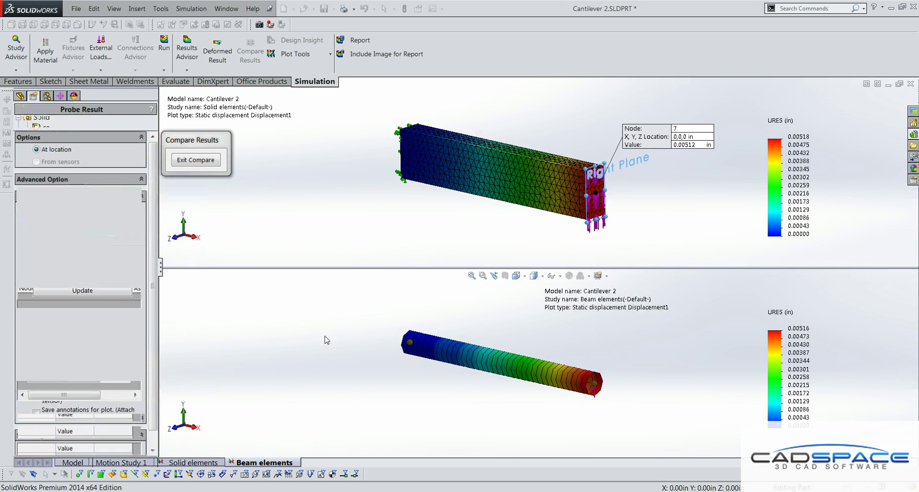
click(594, 383)
drag(655, 397, 682, 344)
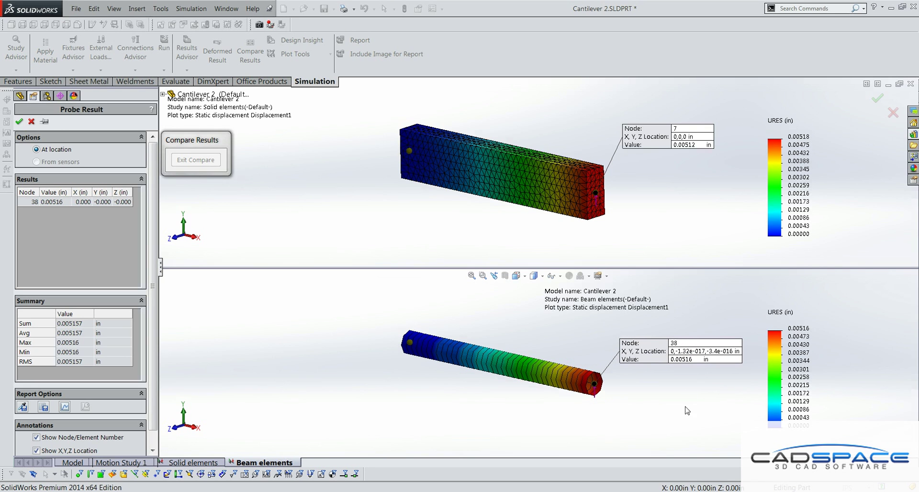